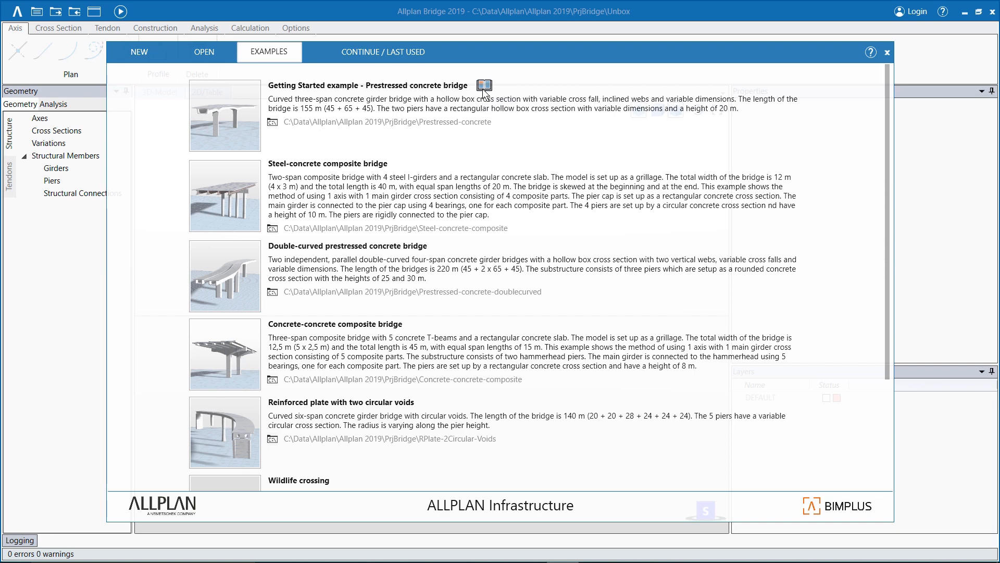
- Read through the Getting Started guide for the prestressed concrete bridge to the cross section creation chapter, and close it
drag(793, 102, 793, 146)
scroll(667, 236, down, 2)
scroll(625, 257, down, 20)
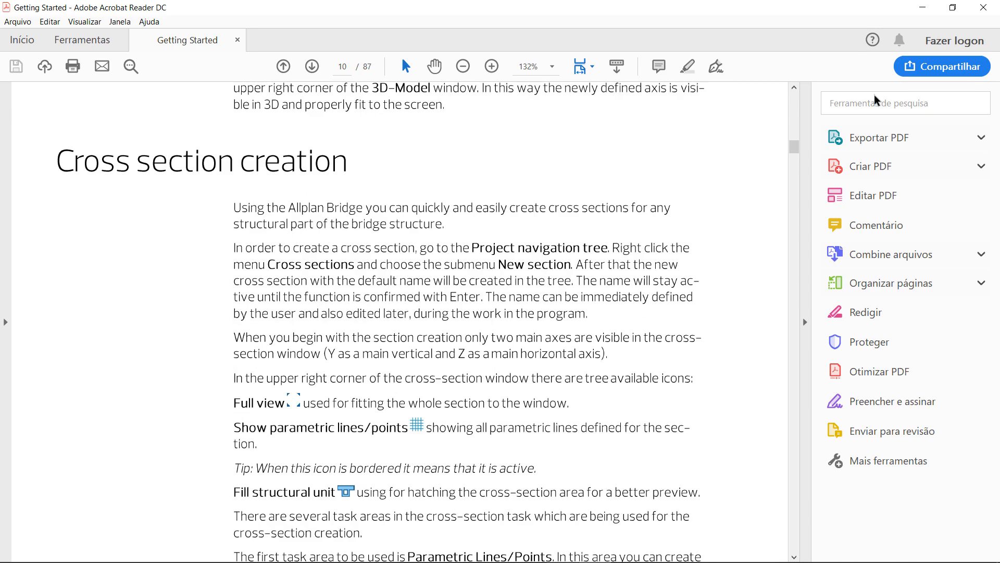
click(984, 9)
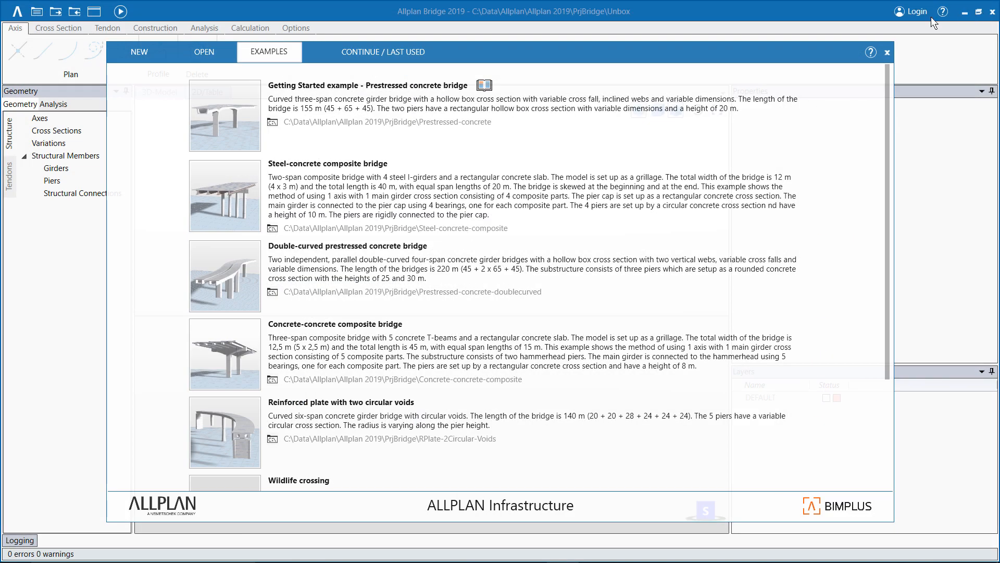
- Create a new project named Project1 in the PrjBridge project space
click(144, 51)
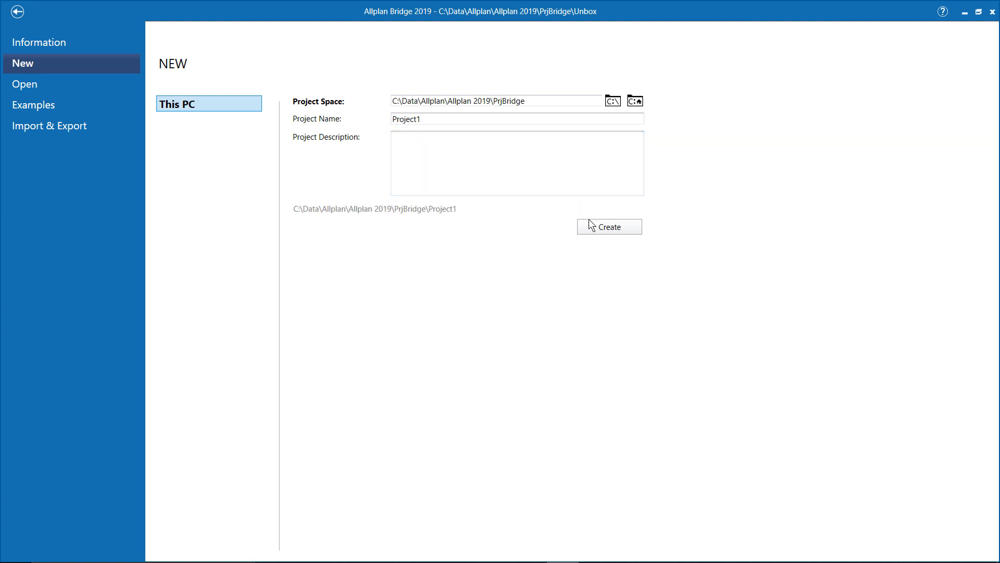
click(592, 227)
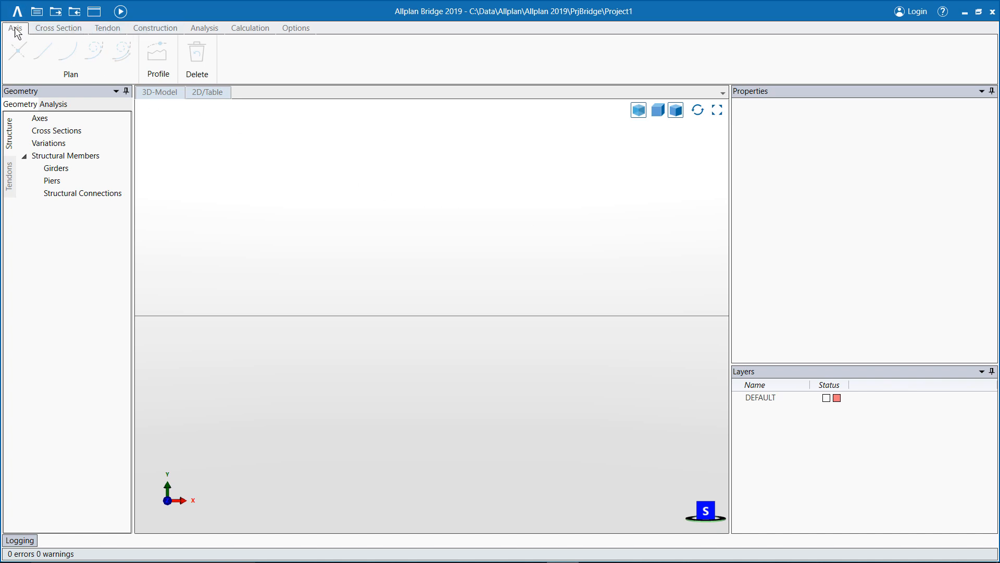
- Review the cross section, tendon, construction and axis tool sets, and examine the analysis and geometry structure trees
click(44, 30)
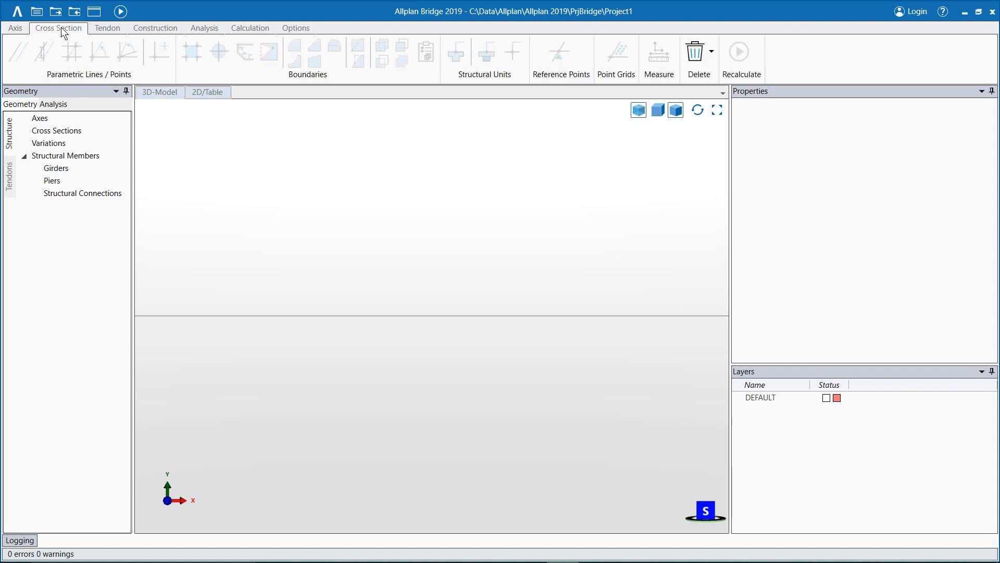
click(102, 29)
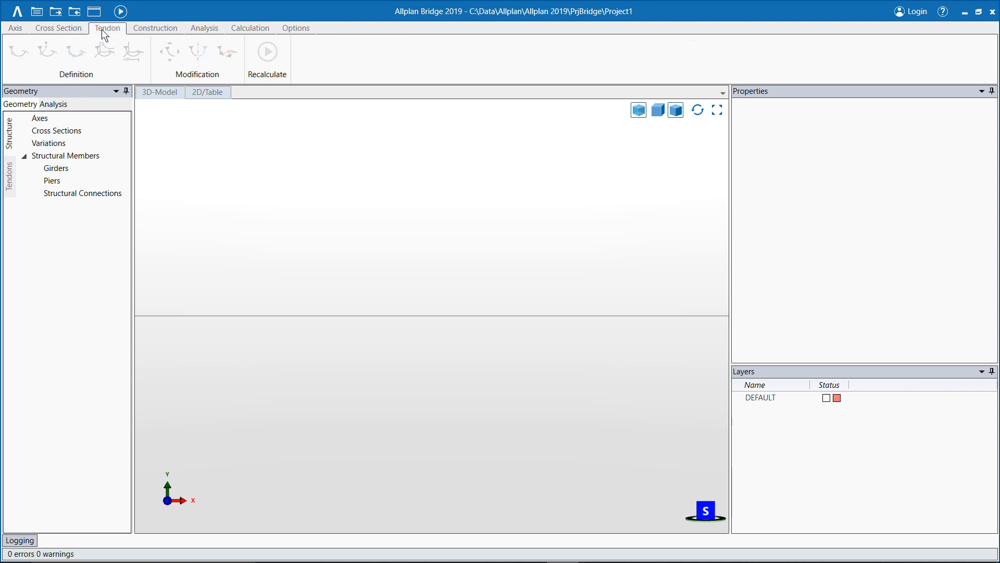
click(146, 29)
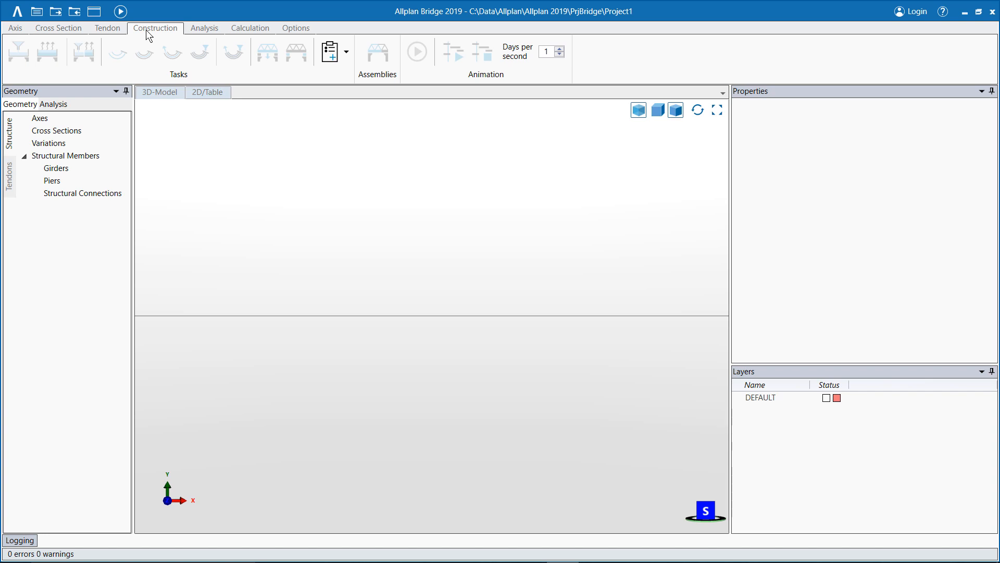
click(20, 27)
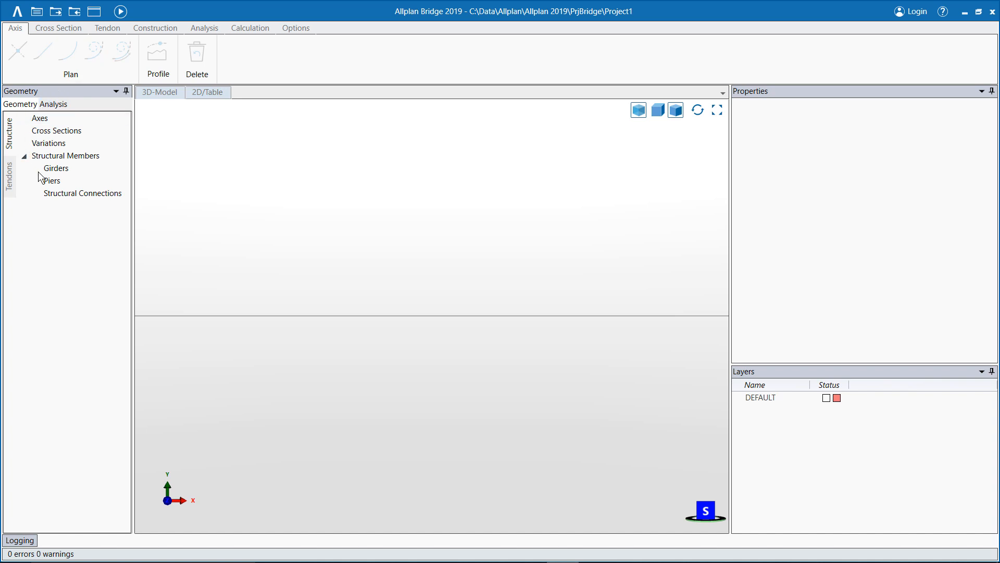
click(52, 104)
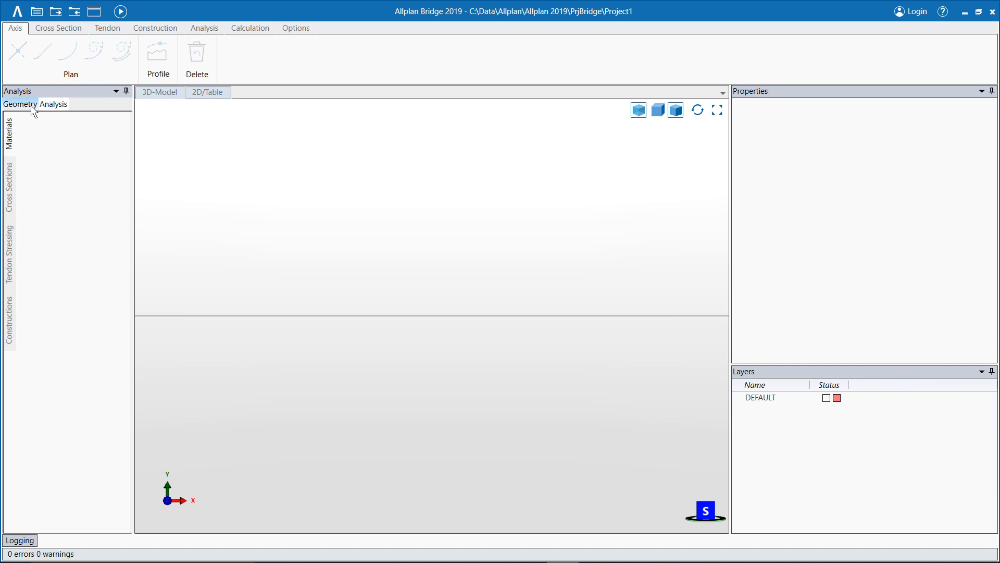
click(25, 104)
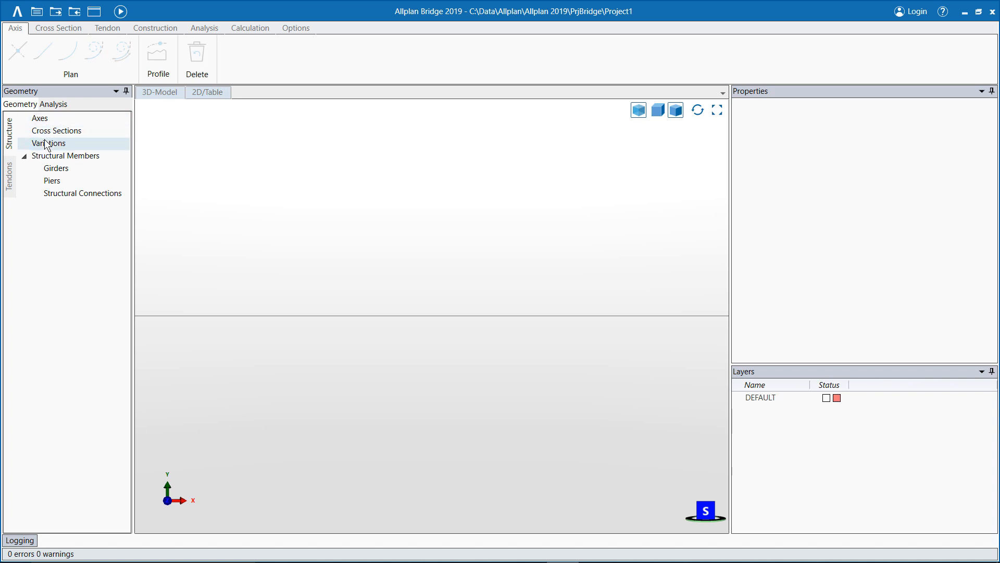
click(83, 156)
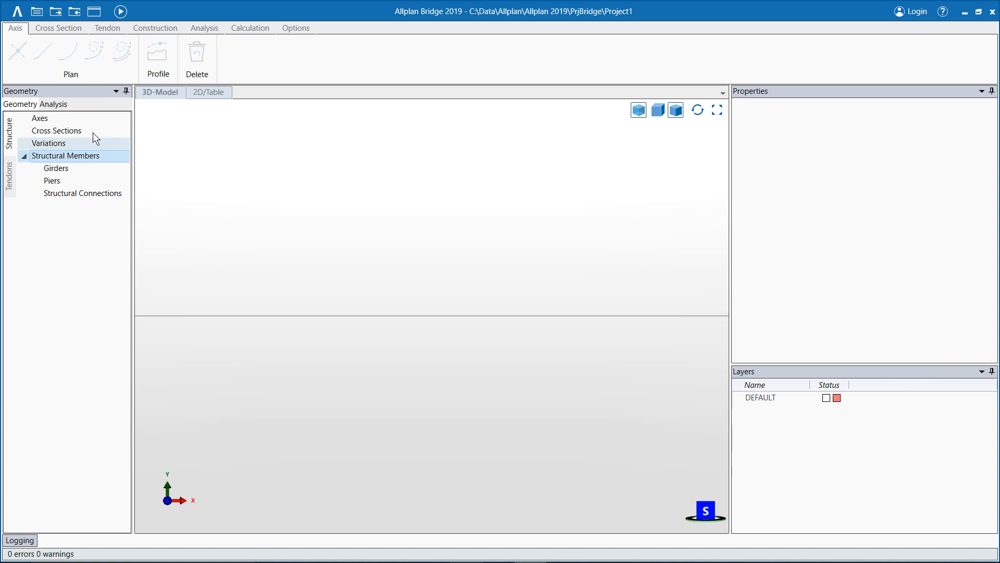
- Create a new axis and place the absolute start point of its plan at East 0, North 0 with Alpha 0
right_click(81, 117)
click(155, 128)
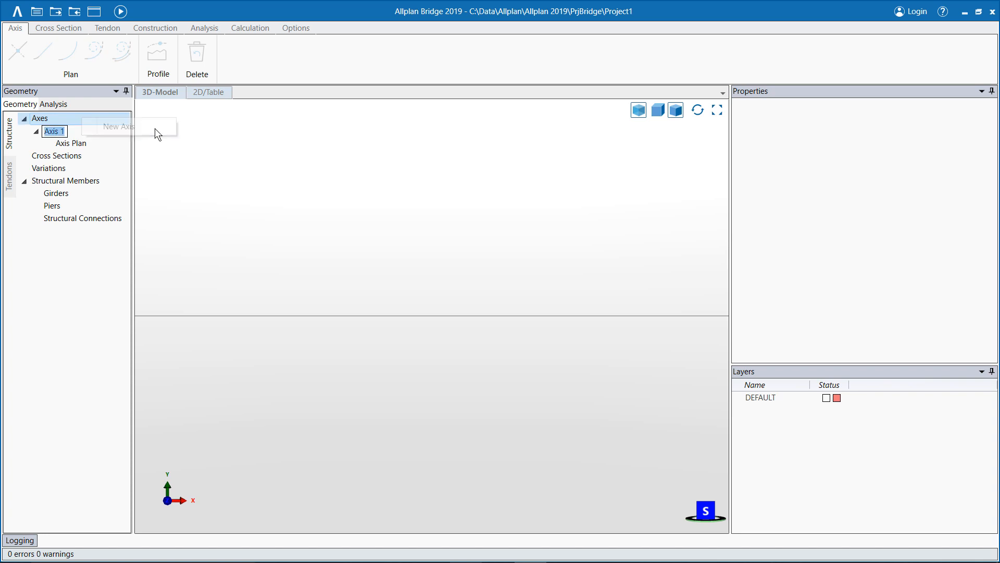
click(82, 142)
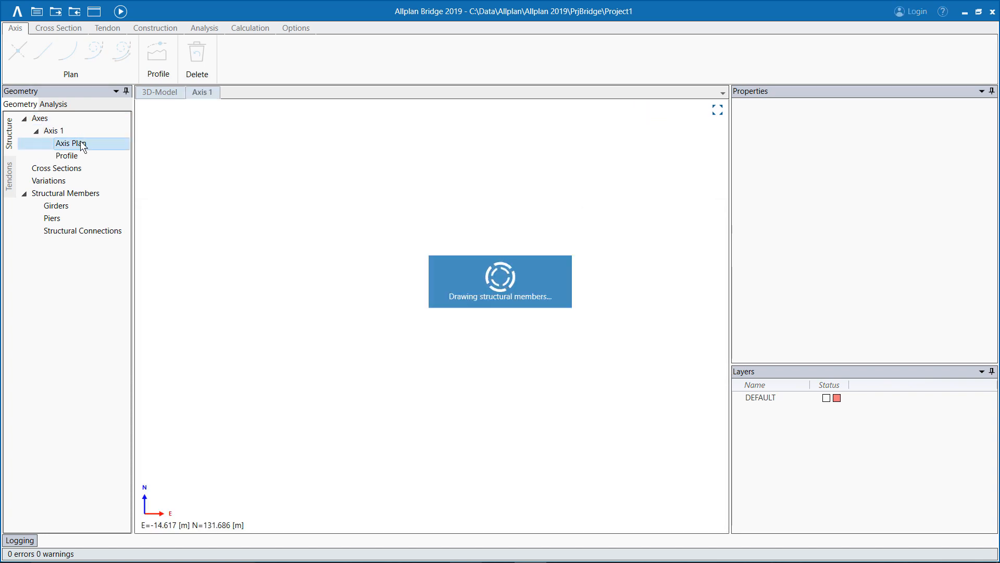
click(23, 59)
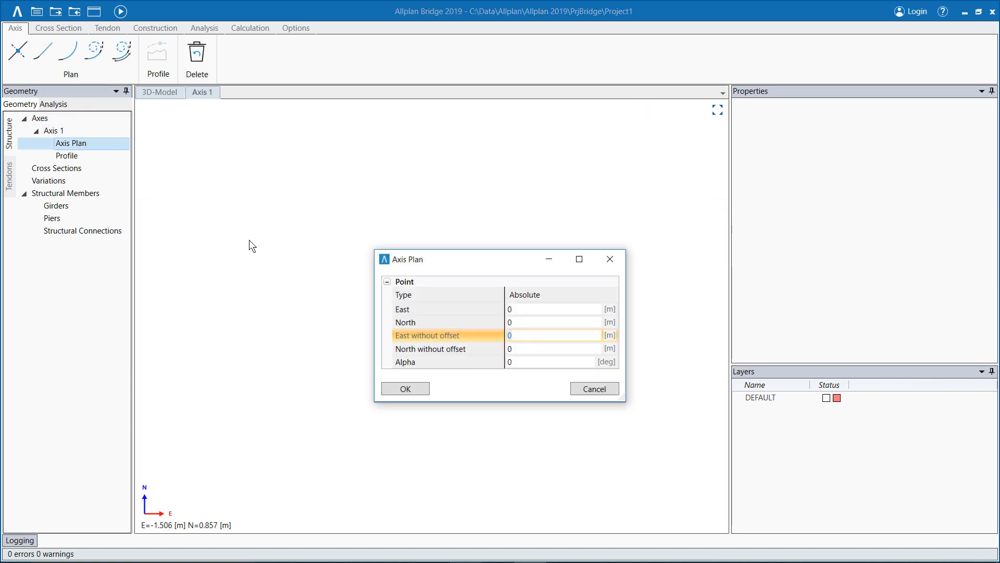
click(390, 390)
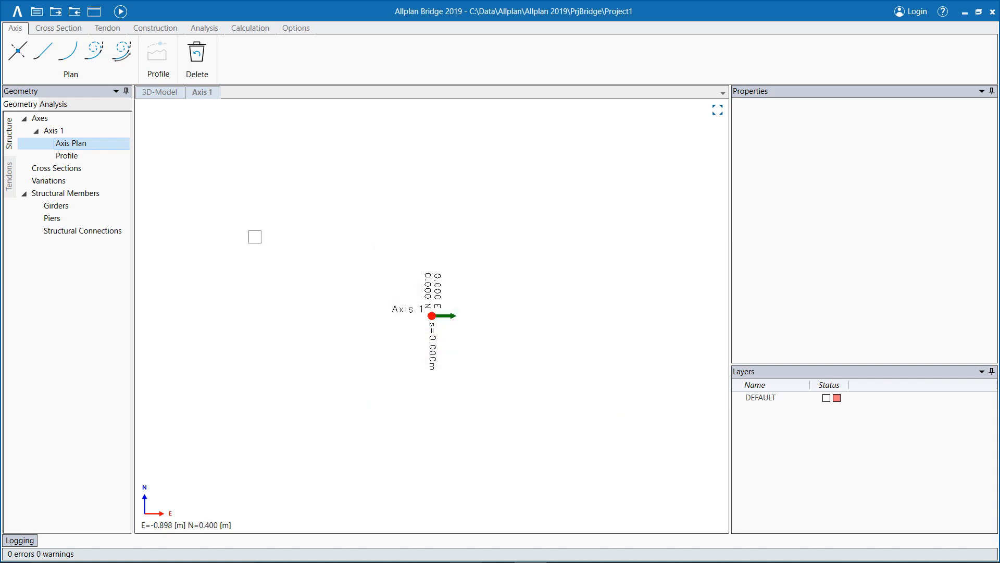
- Add a straight line of length 100 m from the start point of the axis plan
click(43, 50)
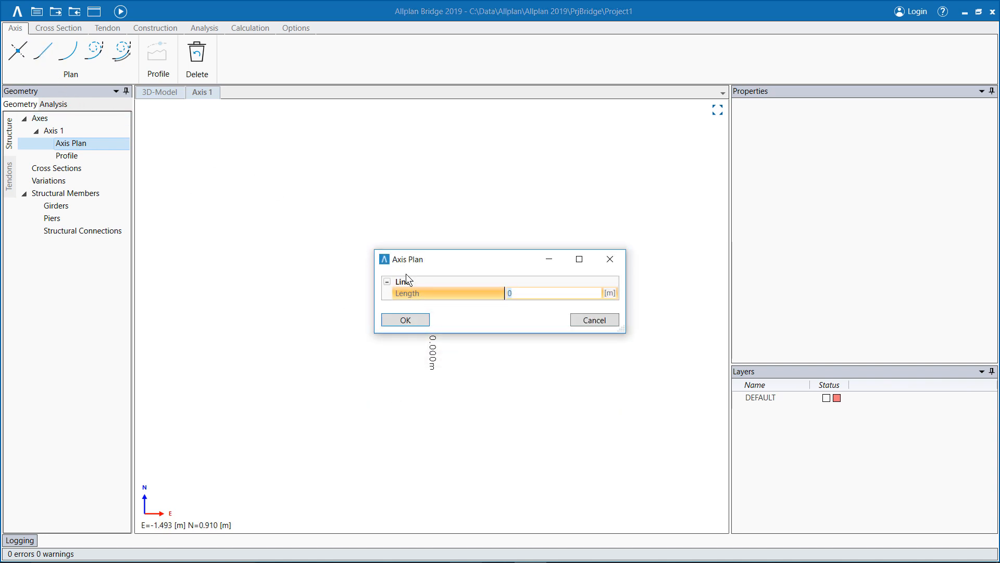
text(100)
click(417, 319)
- Continue the axis plan with a circular arc of length 100 m and radius 150 m
click(68, 59)
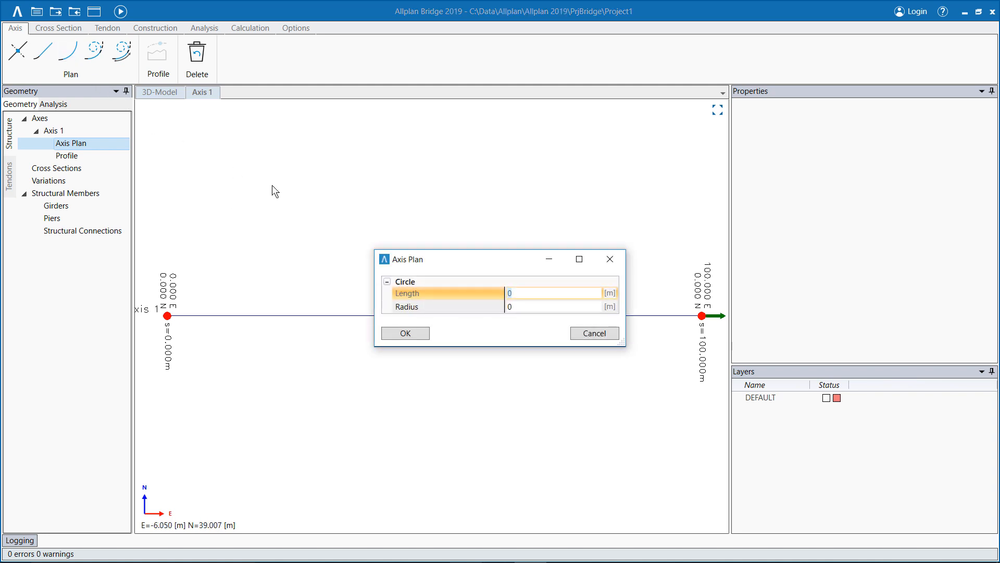
text(100)
click(500, 307)
text(150)
click(404, 335)
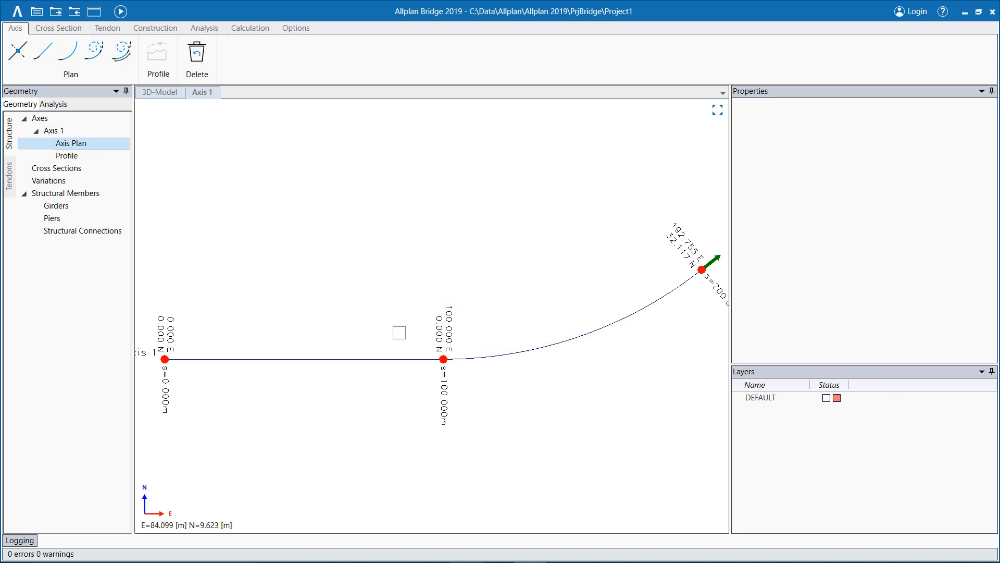
- Extend the axis plan beyond the arc with a straight line of length 100 m
click(45, 54)
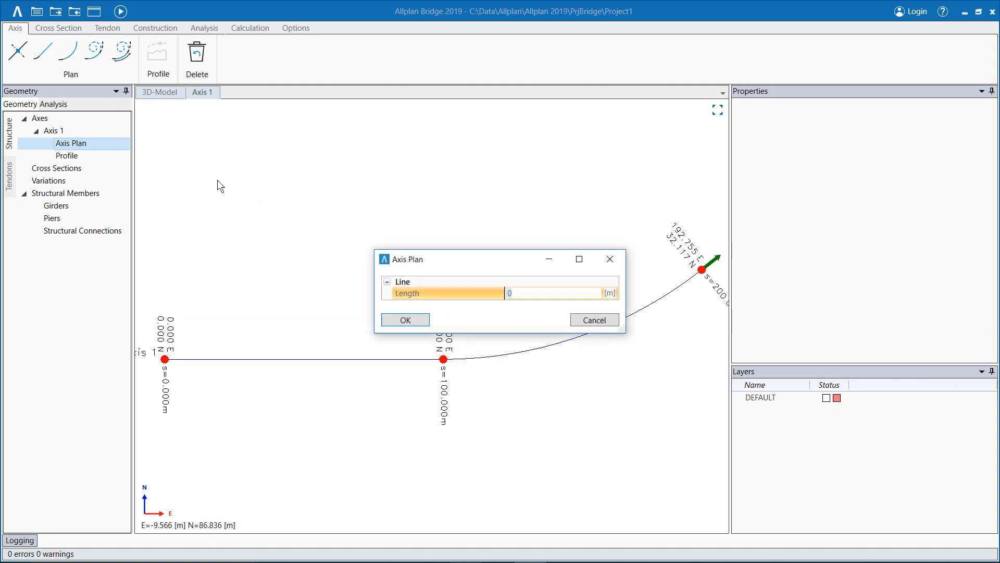
text(100)
click(410, 319)
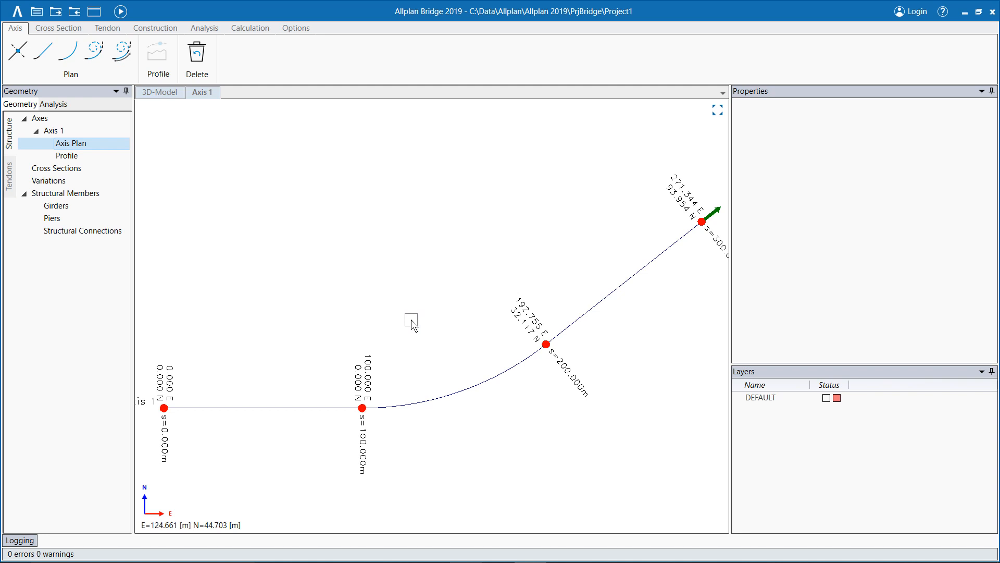
- Start the axis profile with a polygon point at station 0 and height 0, without rounding
click(81, 156)
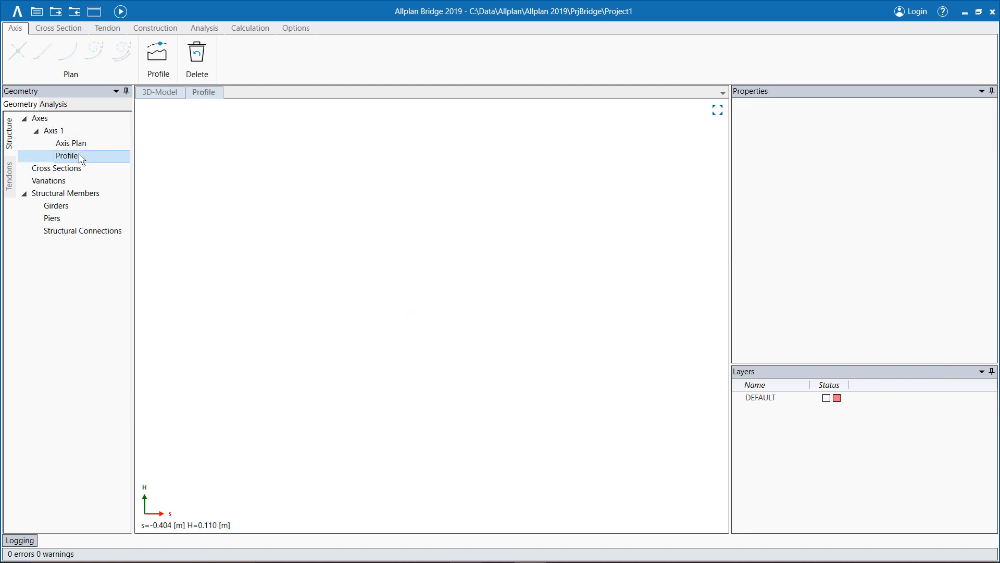
click(157, 56)
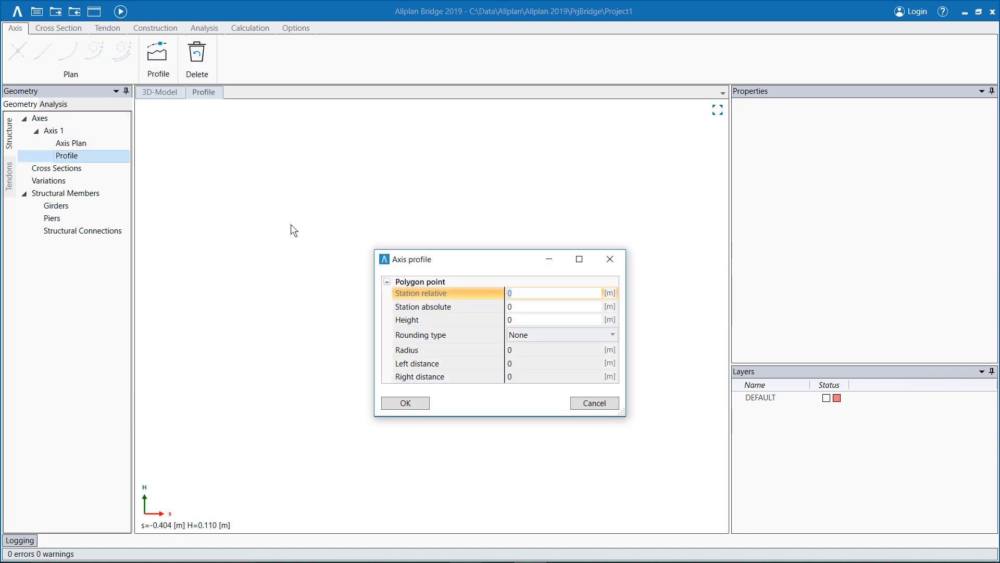
click(406, 403)
- Add a profile point at station 150 m with height 10 m, rounded by intersection of tangents with radius 500 m
click(157, 54)
text(150)
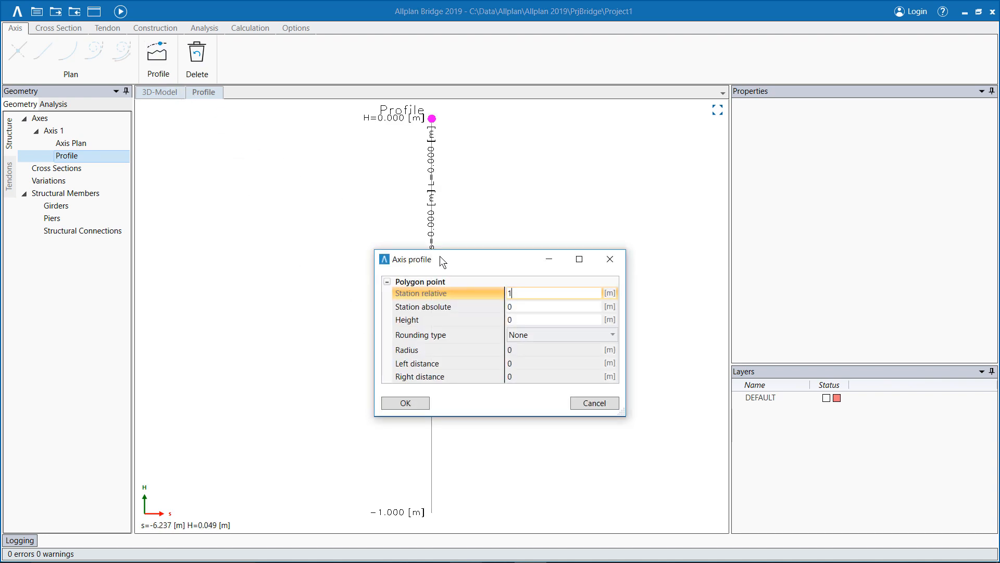
click(530, 320)
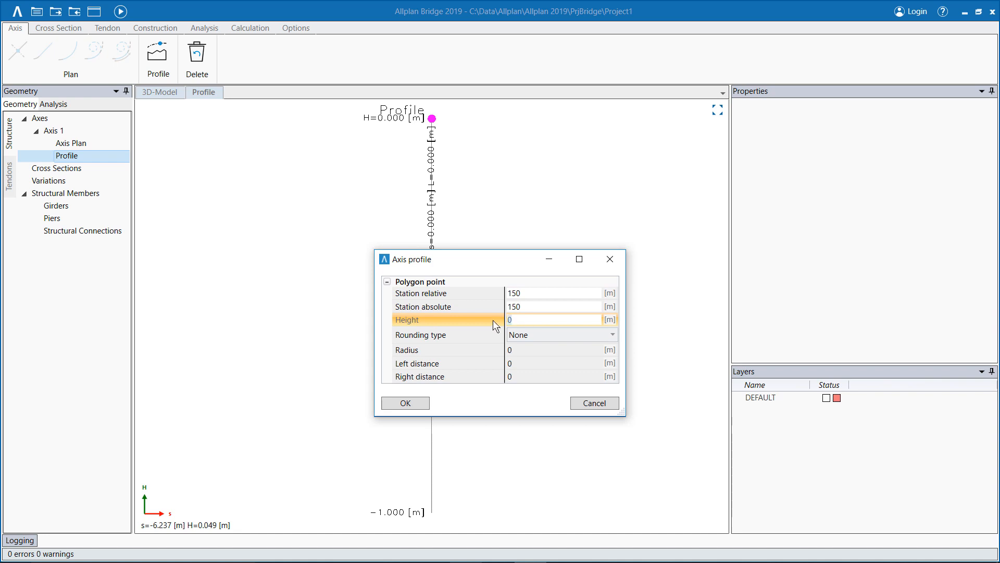
key(BackSpace)
text(2)
text(10)
click(562, 336)
click(567, 366)
click(536, 350)
text(500)
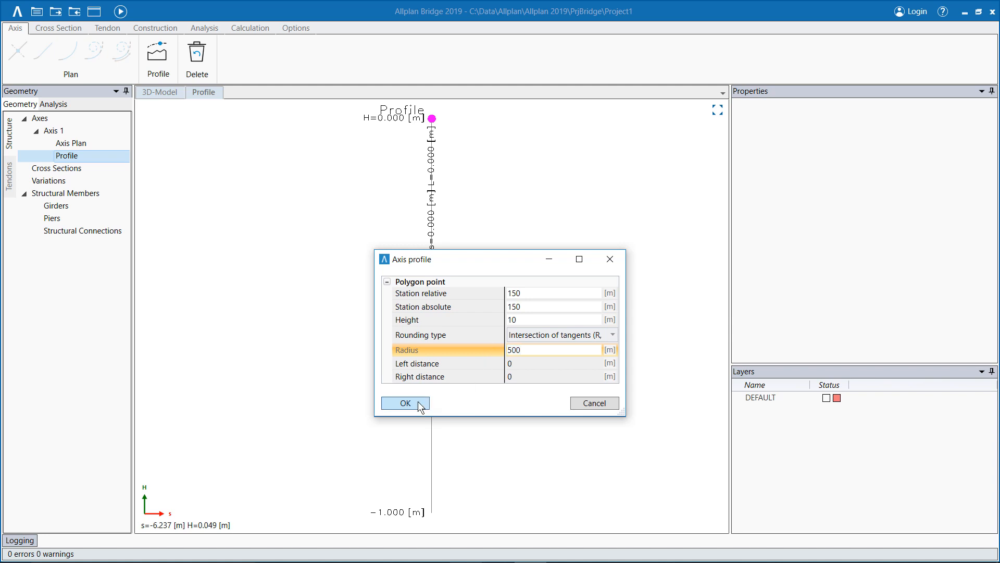
click(405, 403)
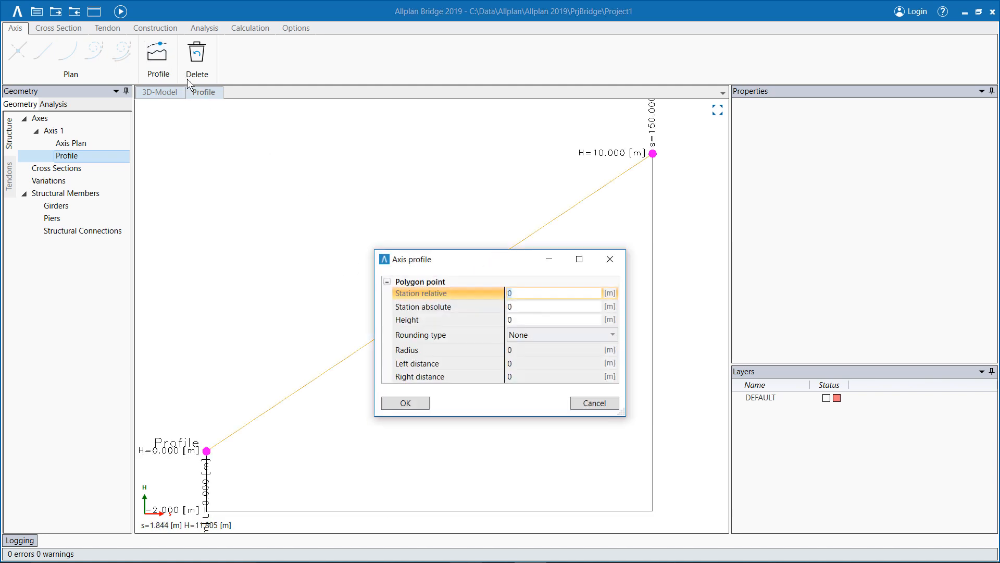
- Add the final profile point at station 300 m with height 2 m, without rounding
click(510, 293)
text(300)
click(495, 324)
text(2)
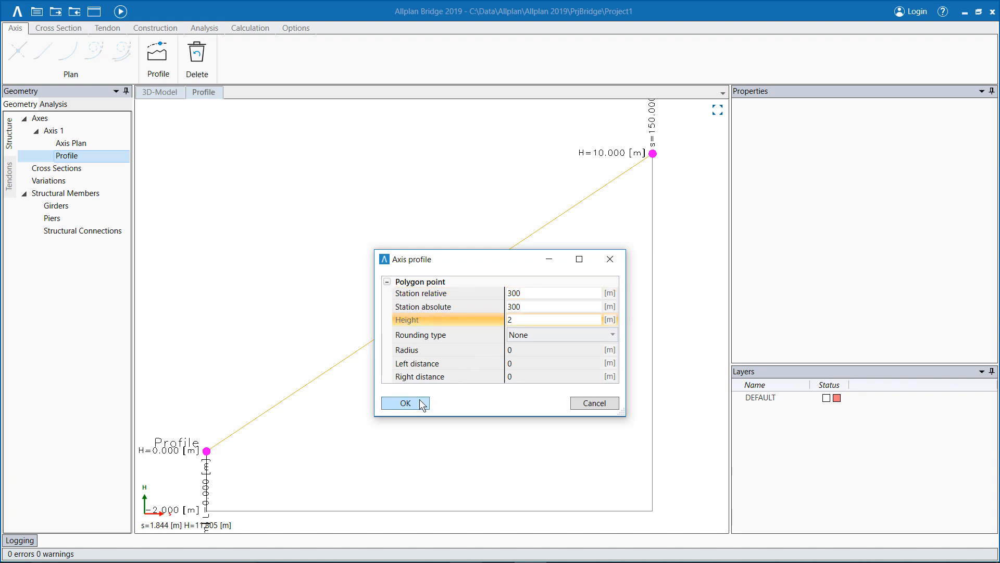
click(420, 399)
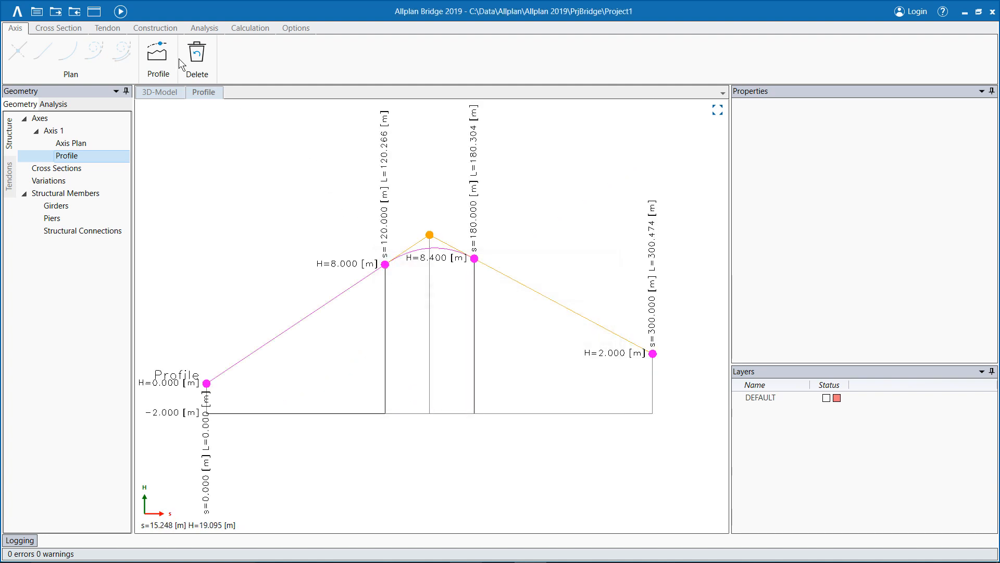
- Recalculate the model and inspect the whole axis in the 3D model from the west side
click(124, 15)
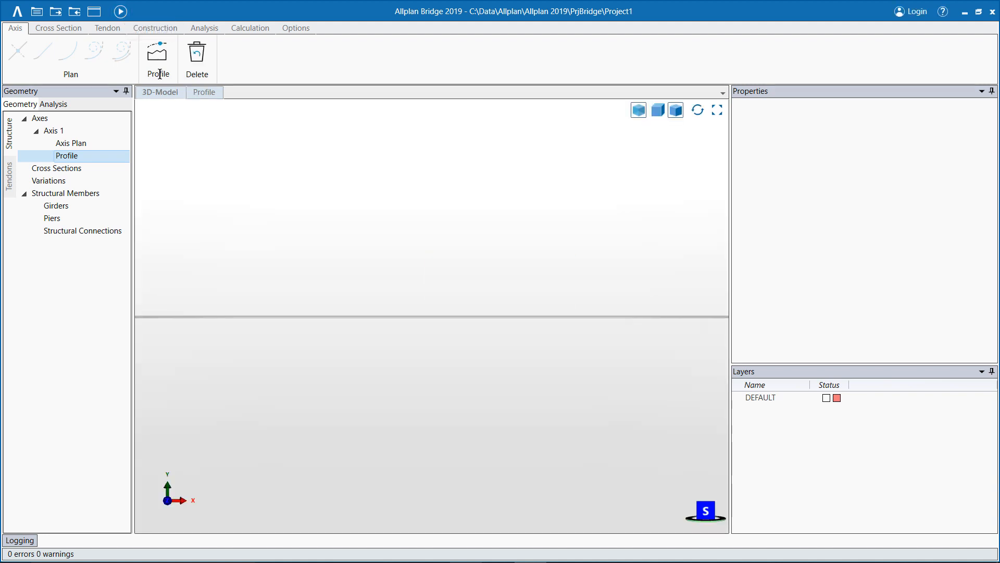
click(717, 110)
middle_drag(338, 270, 530, 281)
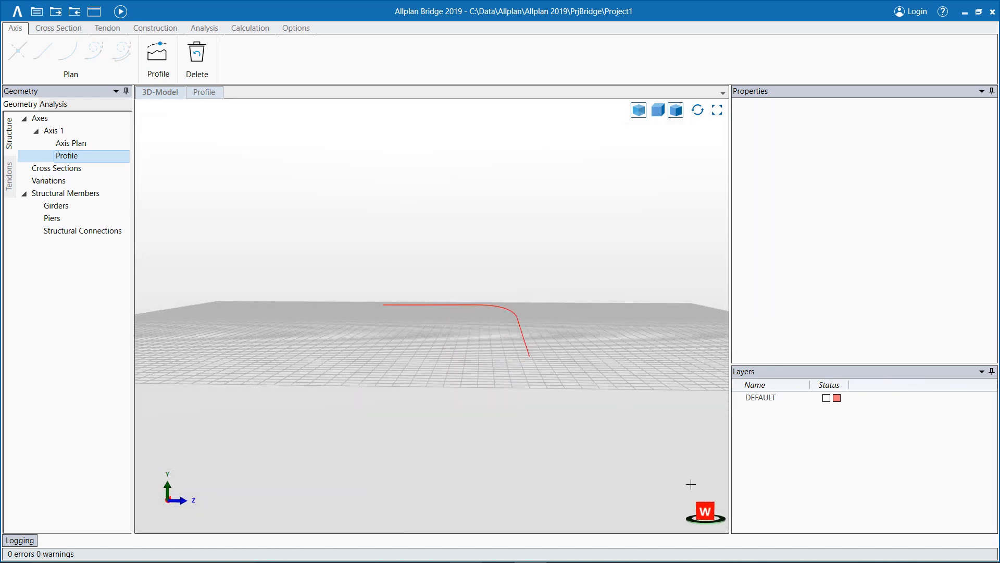
click(706, 511)
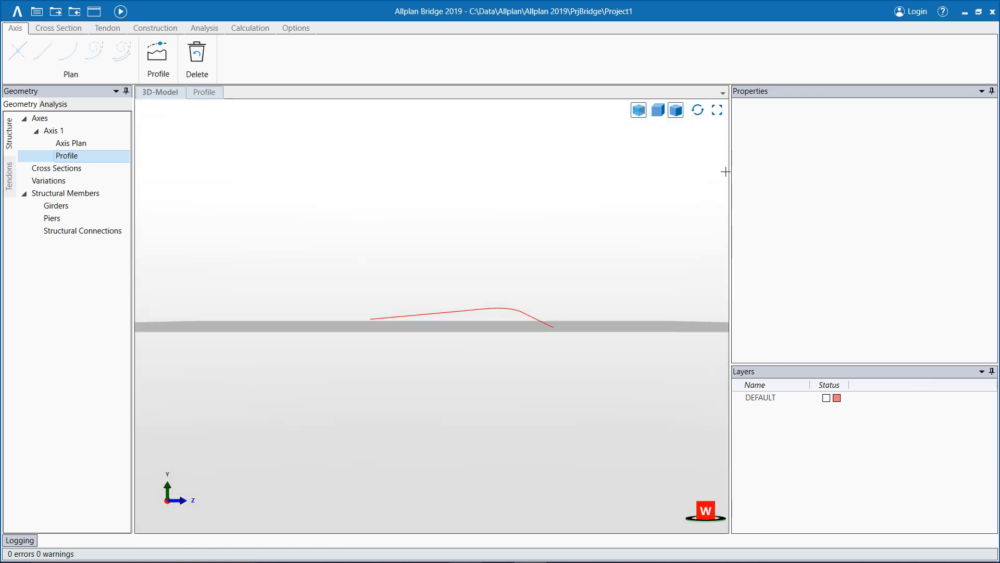
click(717, 109)
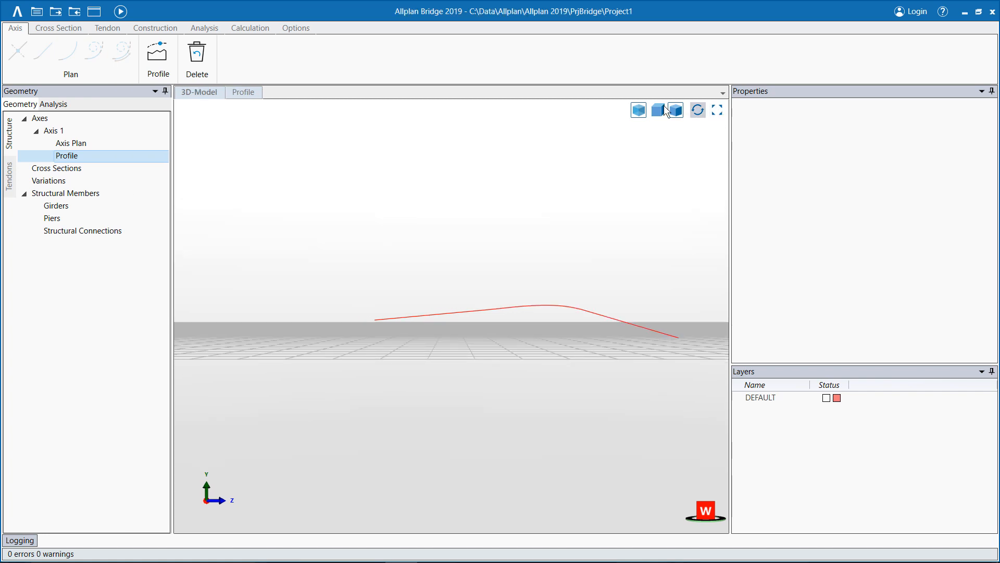
- Create a new cross section in the project structure and name it Pilar
click(73, 28)
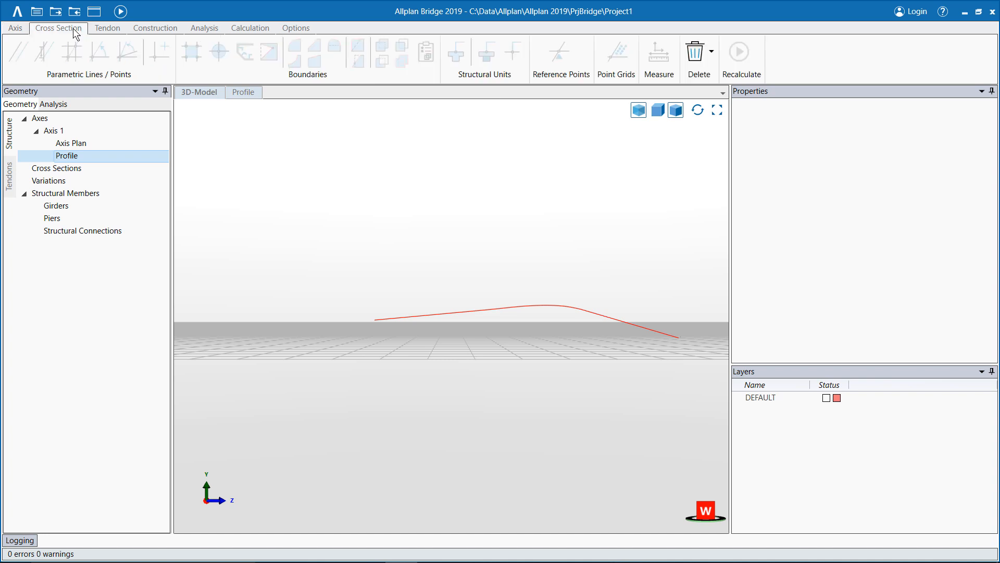
right_click(99, 168)
click(120, 177)
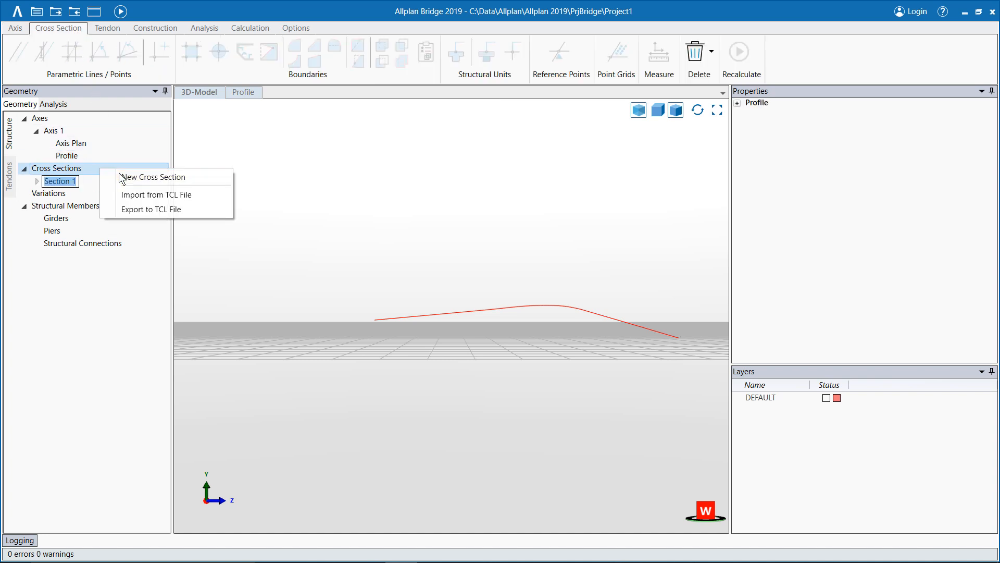
text(Pilar)
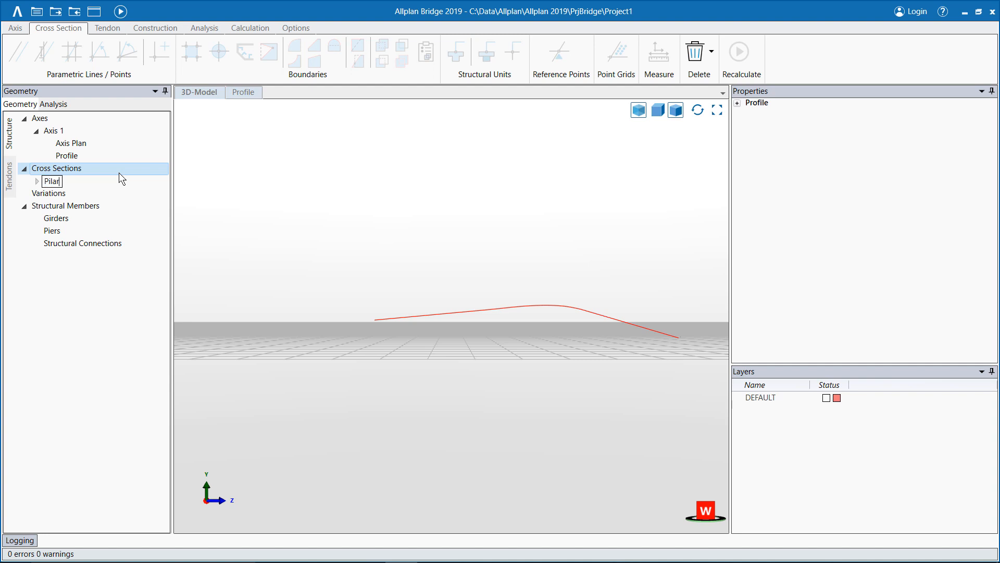
- Confirm the section name Pilar and add parallel lines 2.5 m to either side of its vertical axis
key(Return)
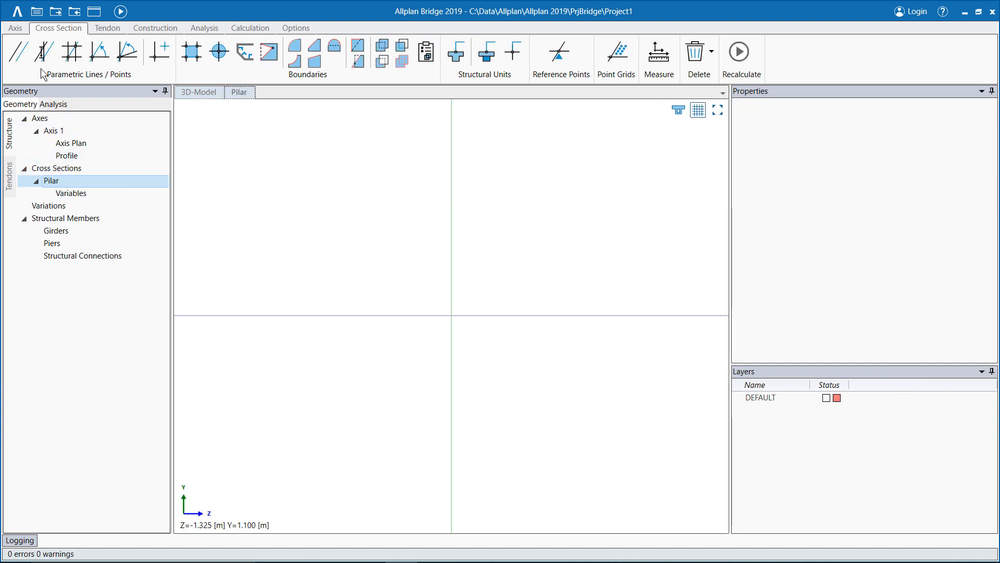
click(19, 51)
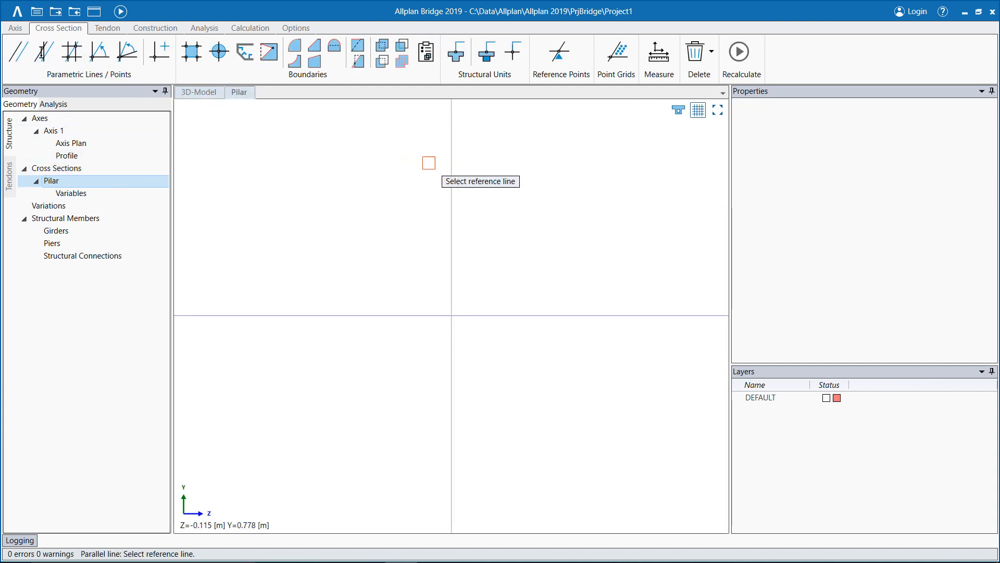
click(452, 176)
text(2.5)
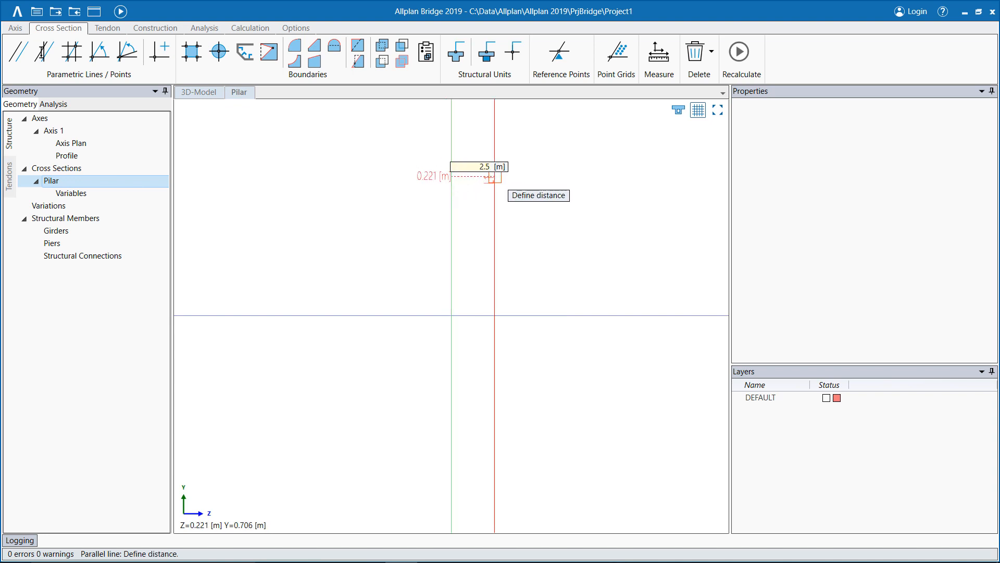
key(Return)
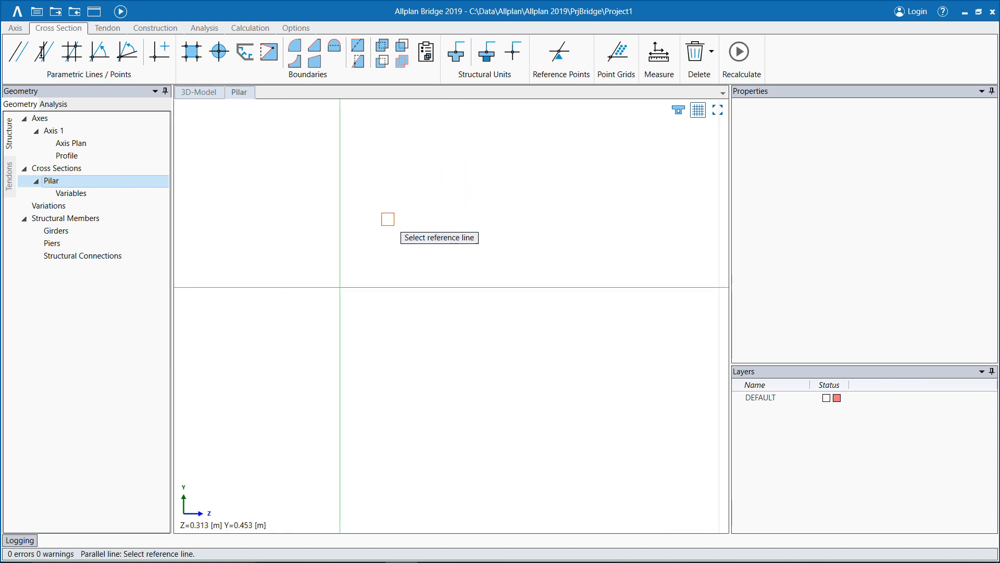
click(342, 213)
text(2.5)
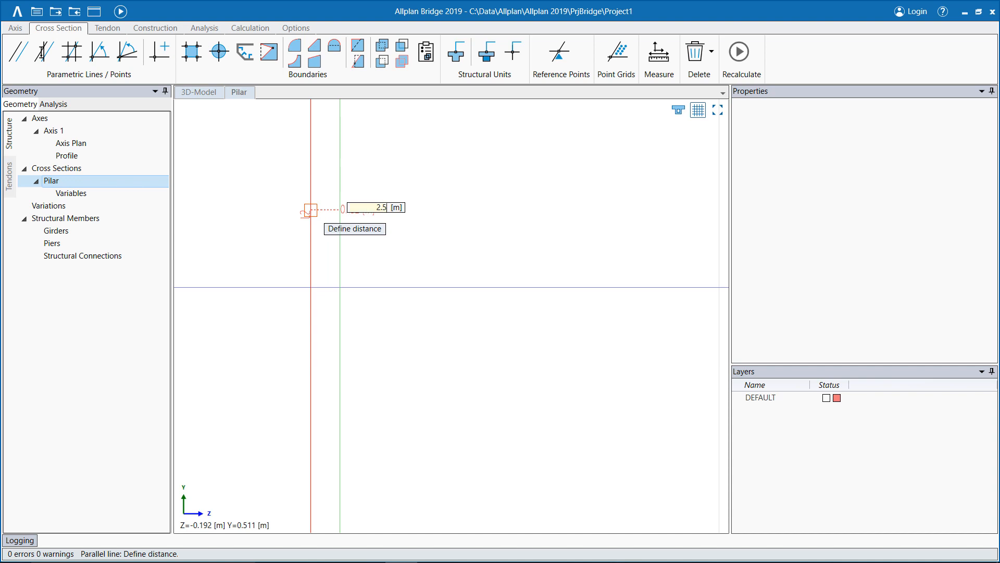
key(Return)
- Add parallel lines about 1 m above and below the horizontal axis of the Pilar section
click(301, 315)
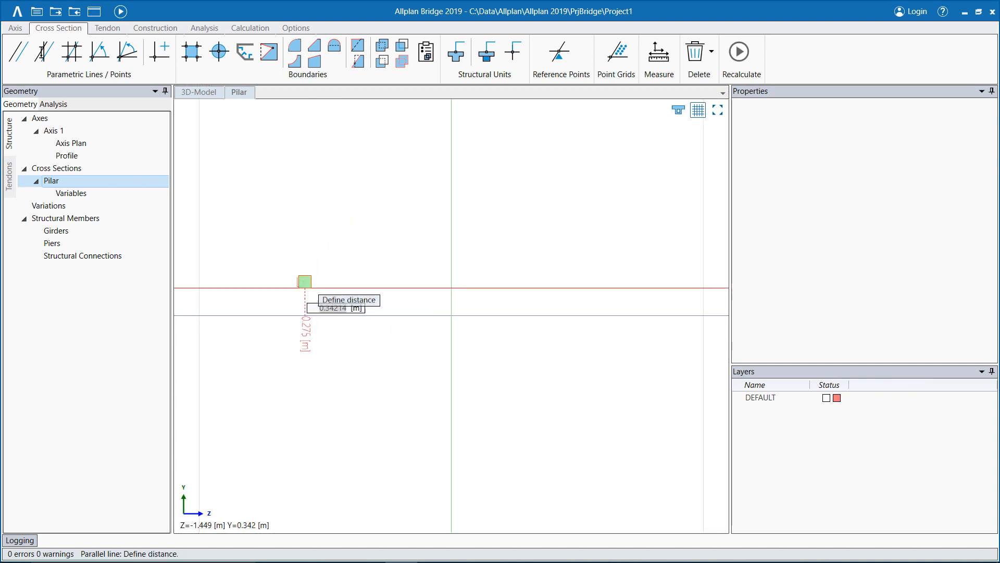
key(Return)
click(305, 315)
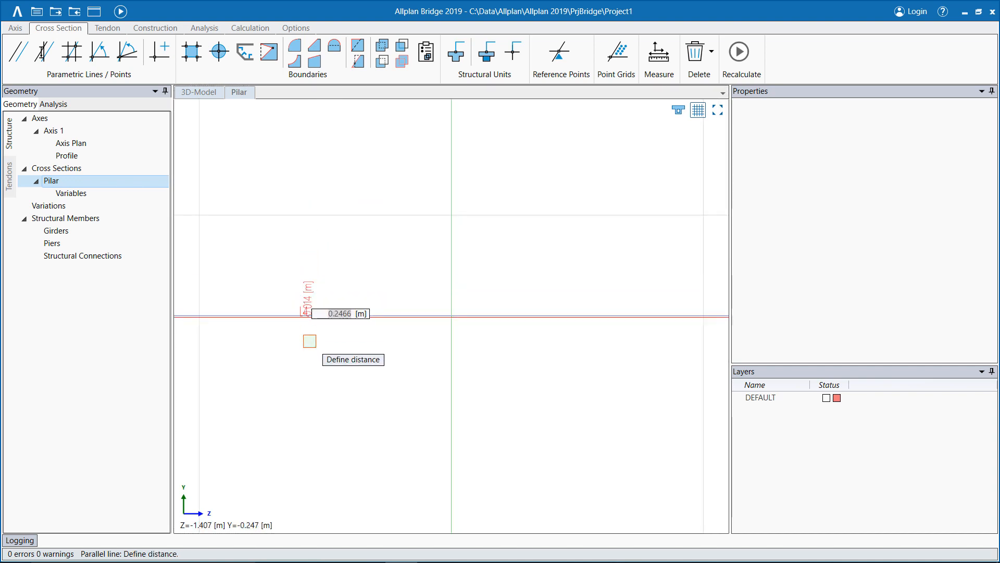
key(Return)
- Offset the two outer vertical lines 0.3 m inward with parallel lines
click(200, 290)
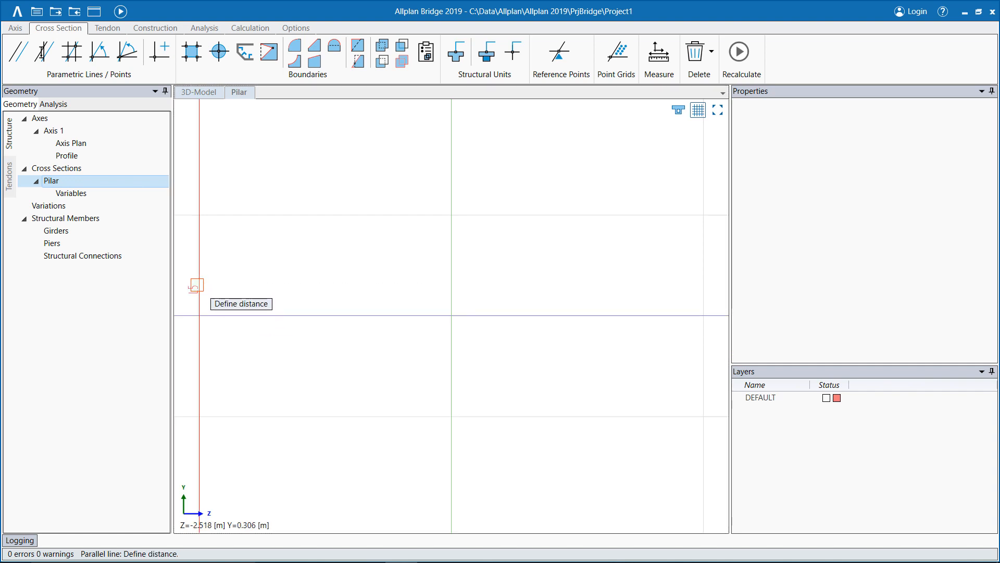
text(.3)
key(Return)
click(686, 301)
key(Return)
- Offset the upper and lower outer horizontal lines 0.3 m inward with parallel lines
click(631, 215)
text(.3)
key(Return)
key(Escape)
click(625, 245)
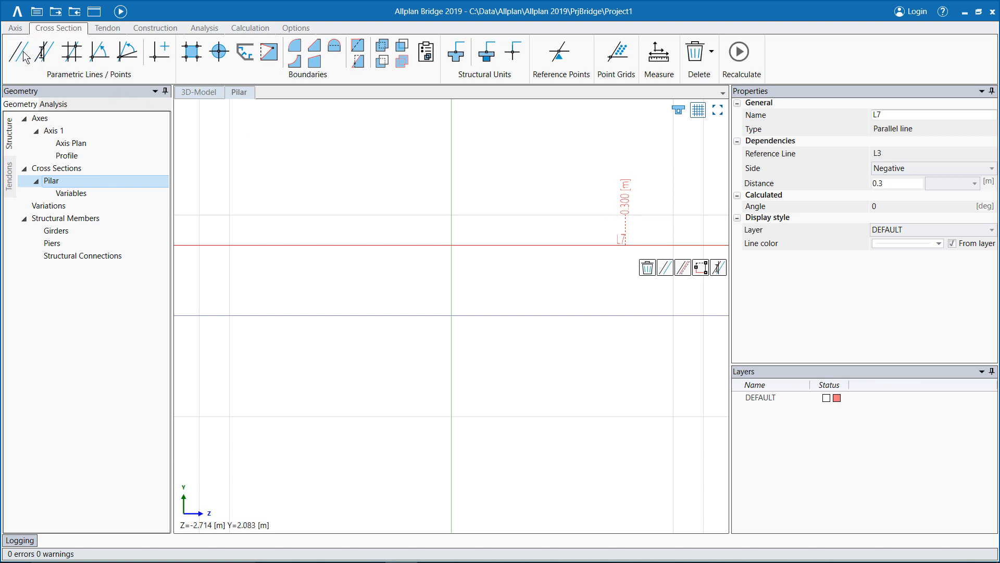
click(44, 51)
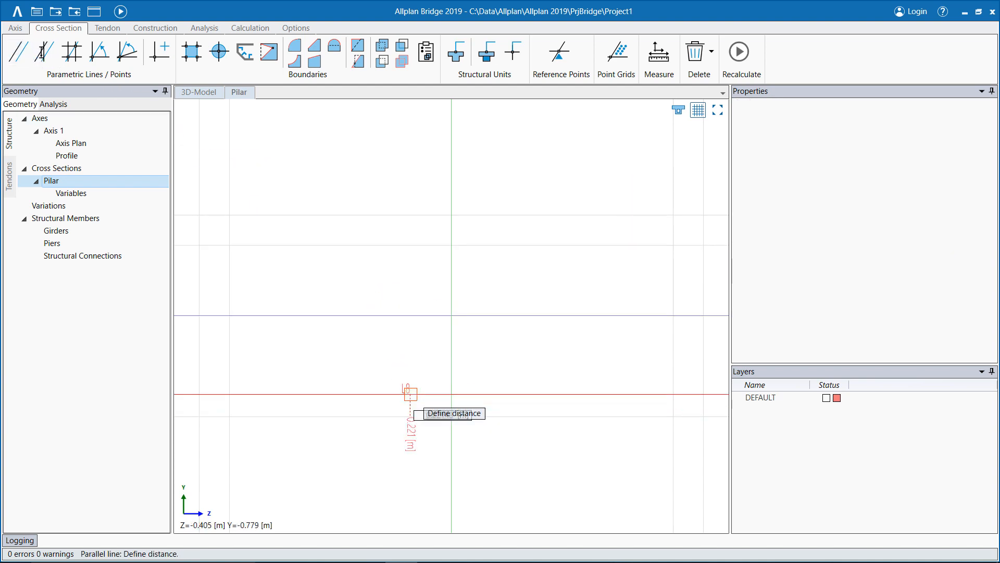
click(411, 388)
key(Escape)
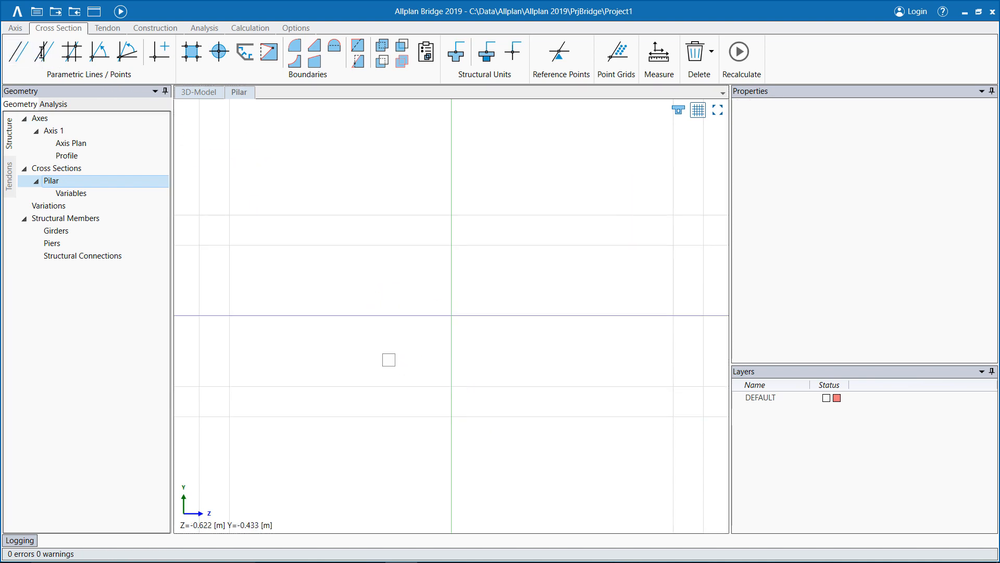
- Draw a closed rectangular boundary through the four intersections of the outer parallel lines
click(192, 51)
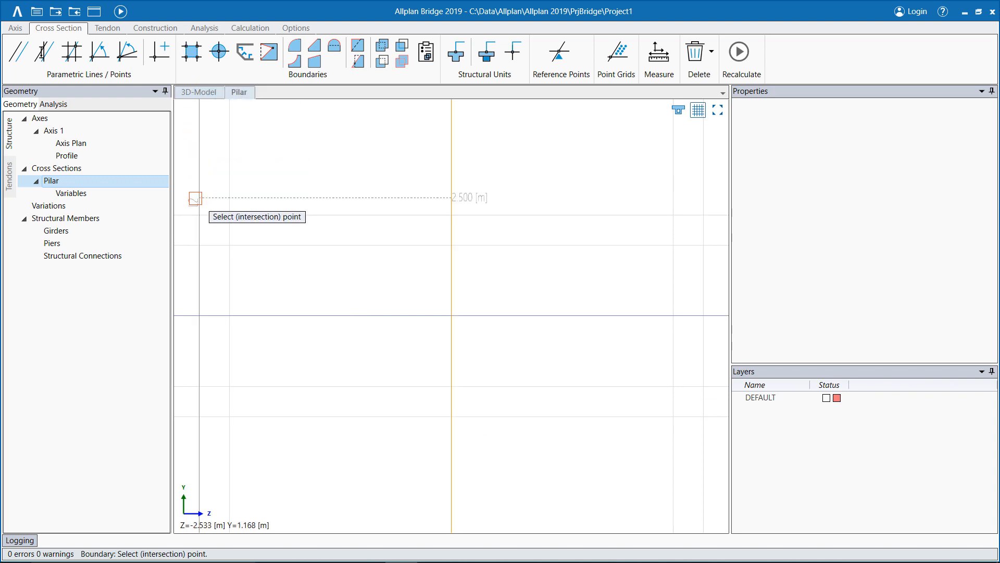
click(199, 215)
click(199, 417)
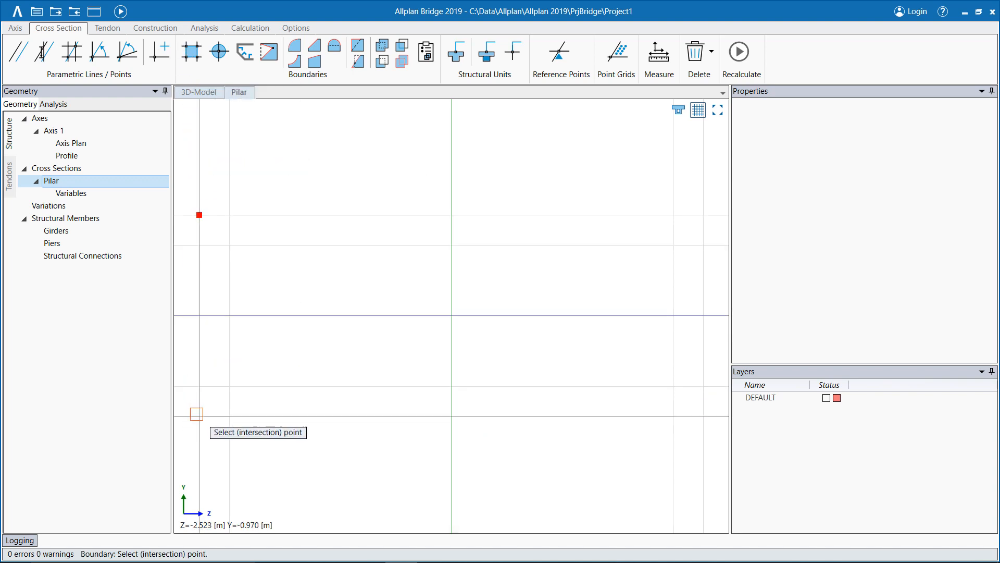
click(703, 416)
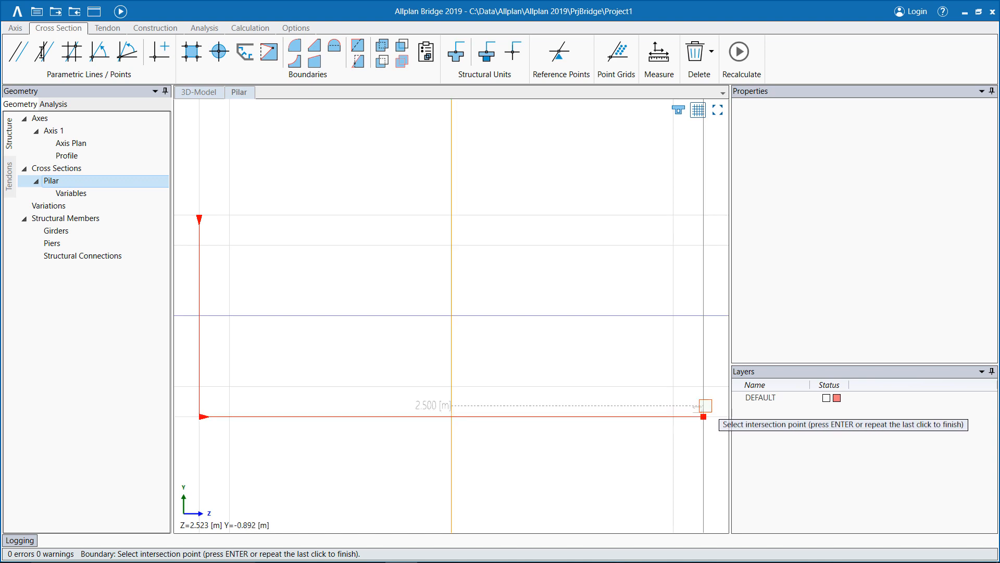
click(704, 215)
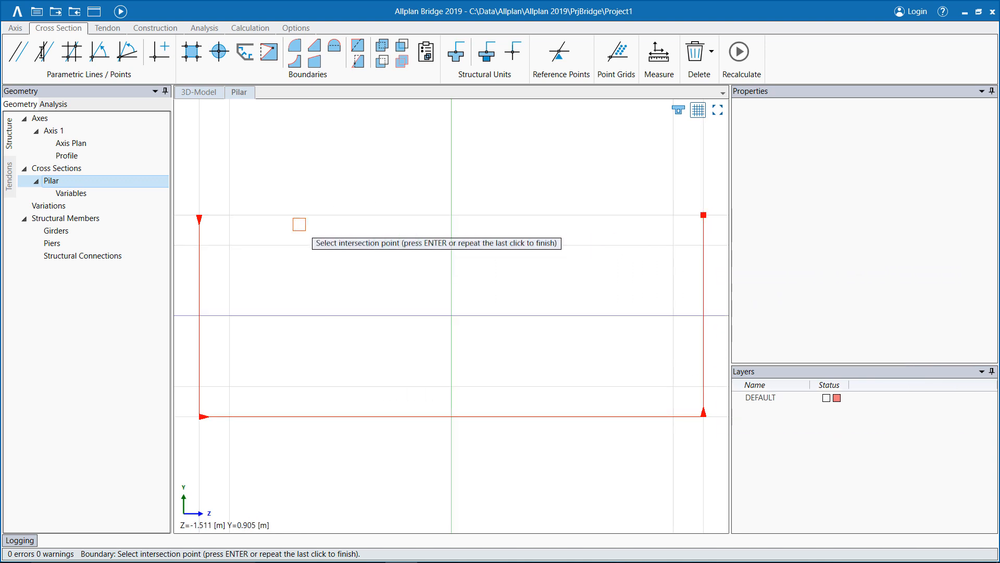
click(199, 215)
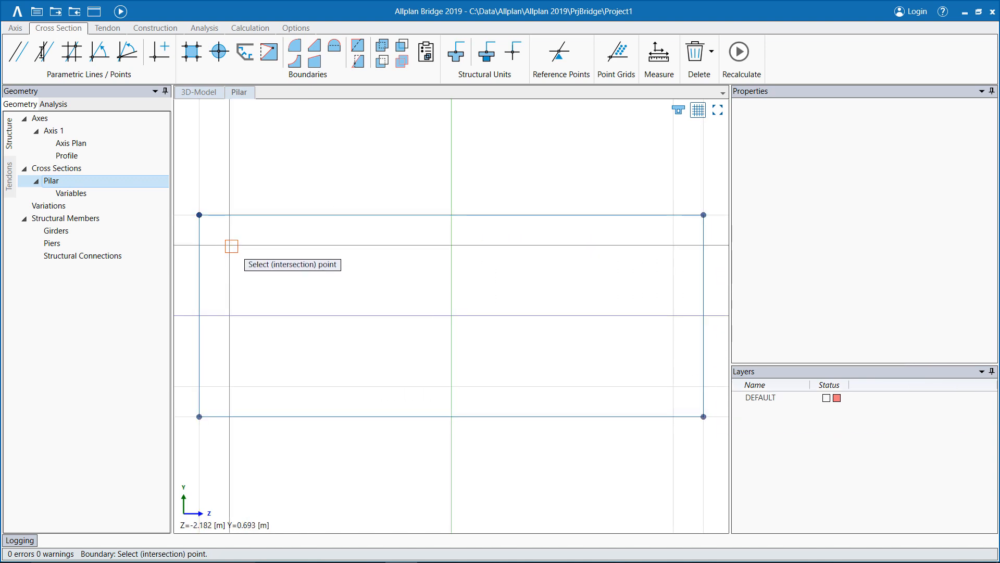
- Draw a second closed rectangular boundary through the four intersections of the inner parallel lines
click(229, 386)
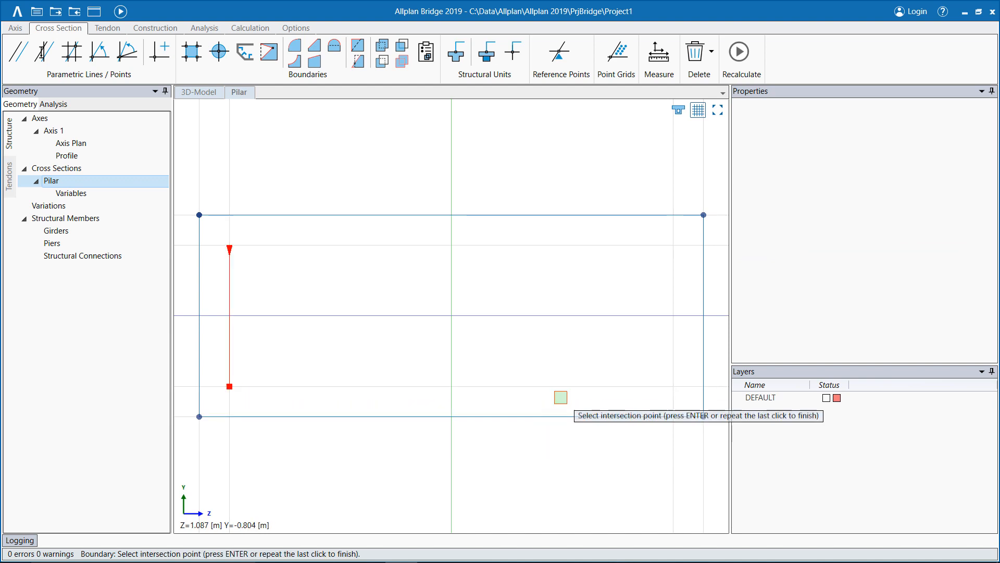
click(673, 386)
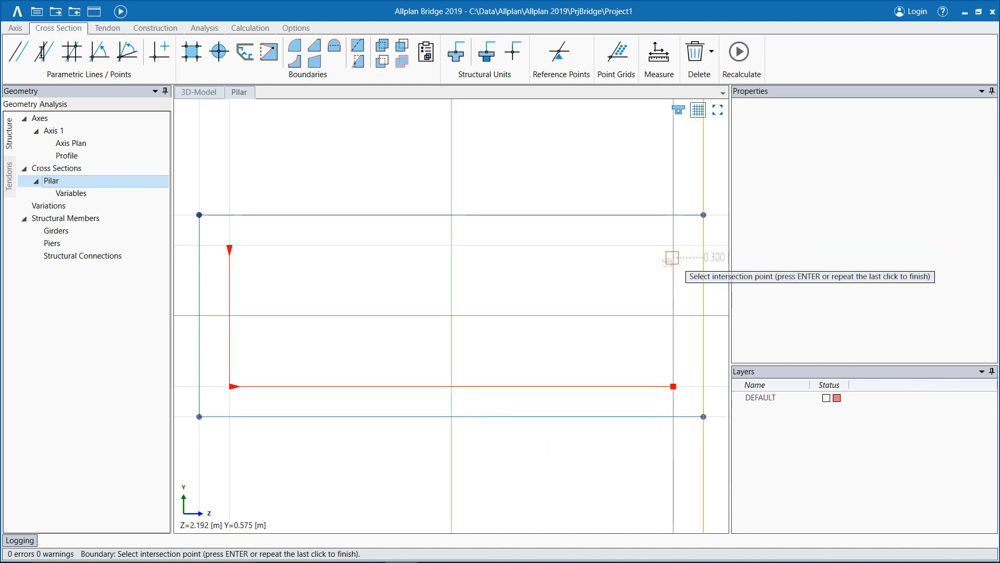
click(673, 245)
click(230, 245)
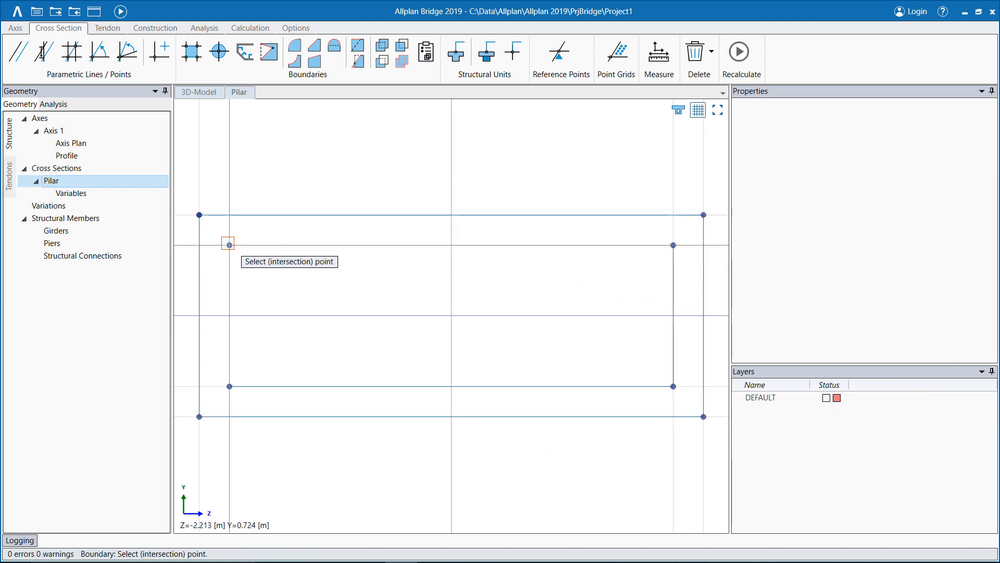
- Subtract the inner rectangular boundary from the outer one to form a hollow section
click(381, 61)
click(199, 288)
click(229, 307)
key(Escape)
- Assign a structural unit at the axis origin to the hollow boundary and turn on the structural unit fill display
click(459, 61)
click(451, 315)
click(199, 297)
click(678, 110)
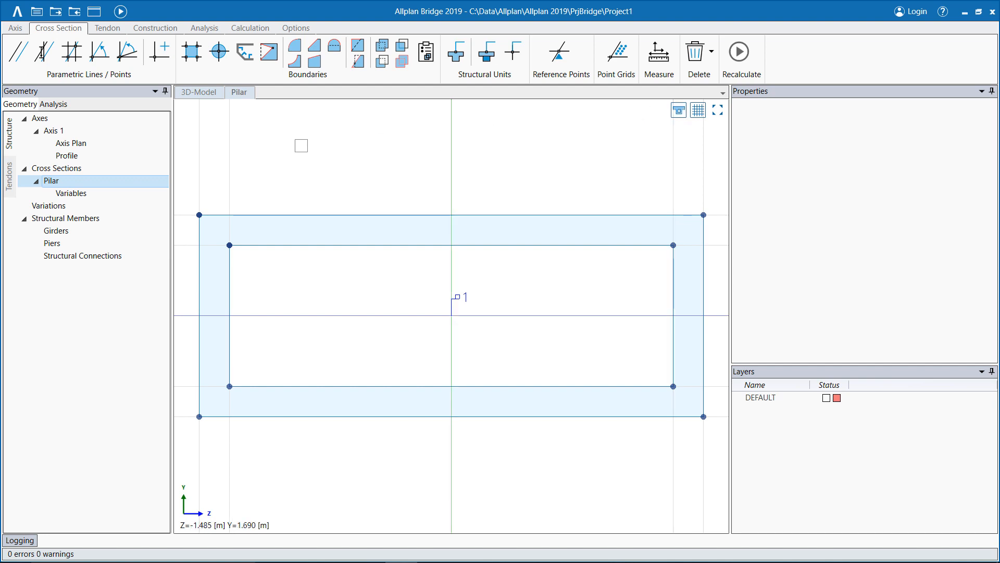
- Import the cross section from the file BLOCO.tcl into the project's cross sections
right_click(108, 170)
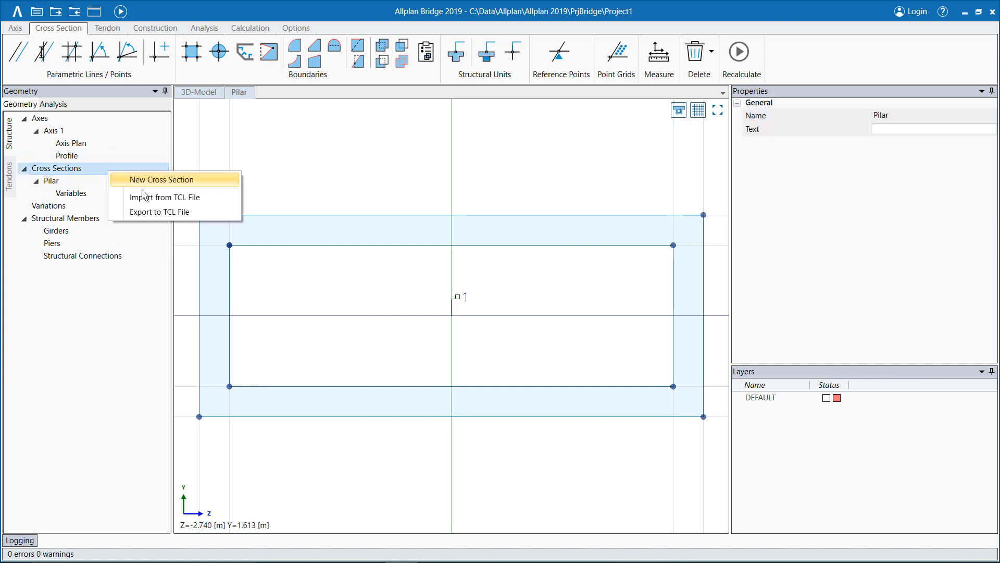
click(196, 193)
click(299, 197)
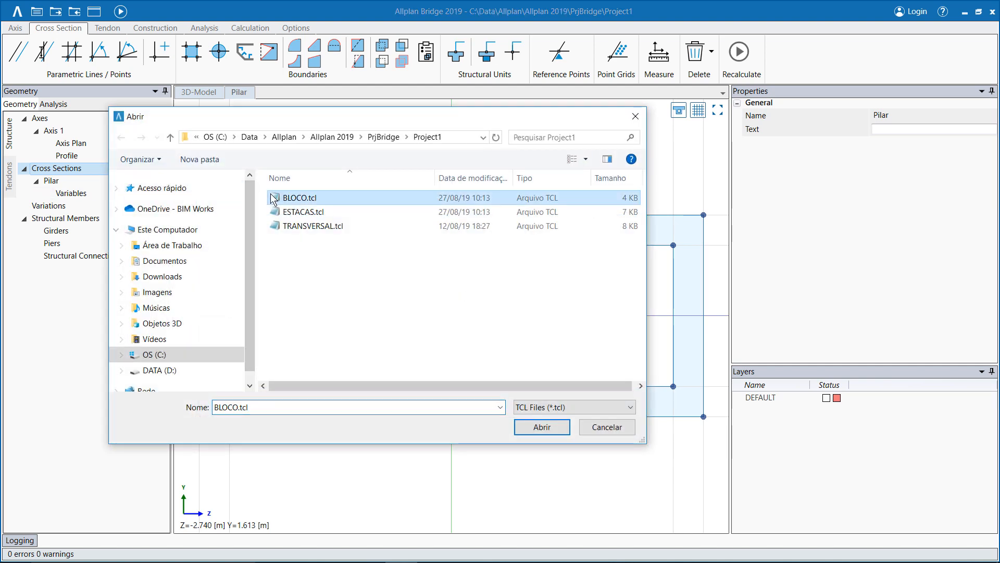
click(542, 427)
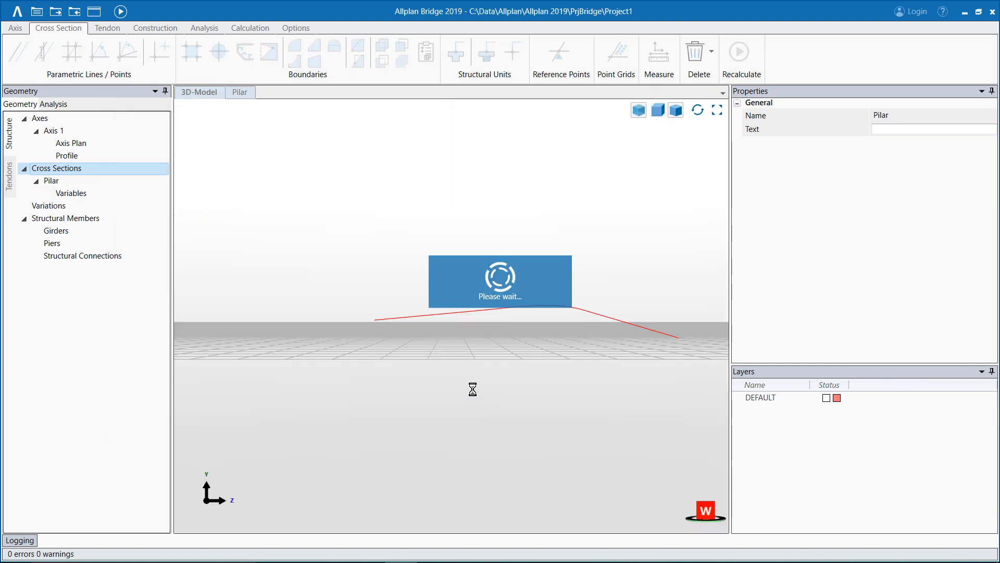
- Import the cross section from the file ESTACAS.tcl into the project's cross sections
right_click(143, 175)
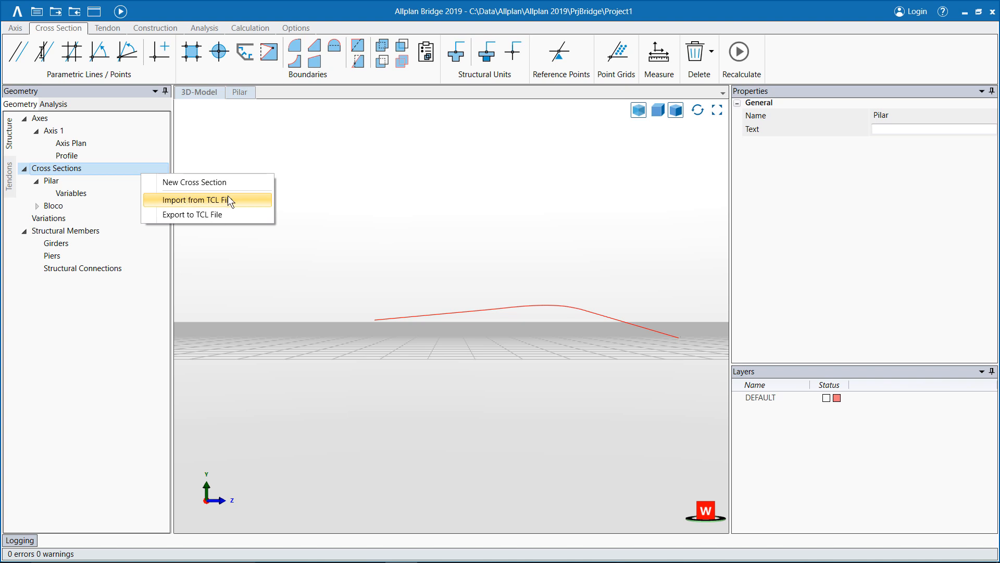
click(194, 200)
click(303, 212)
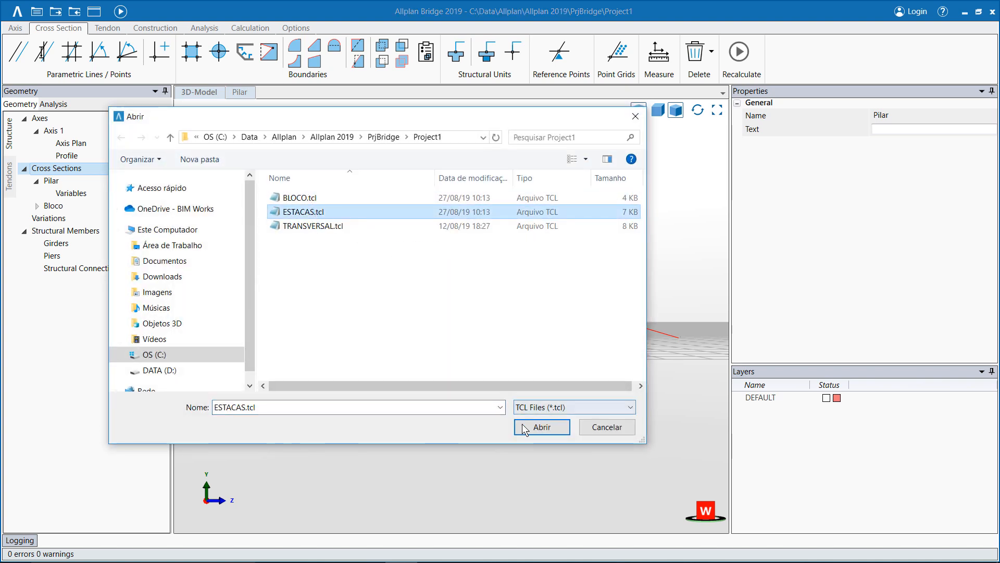
click(542, 427)
- Import the cross section from the file TRANSVERSAL.tcl into the project's cross sections
right_click(101, 172)
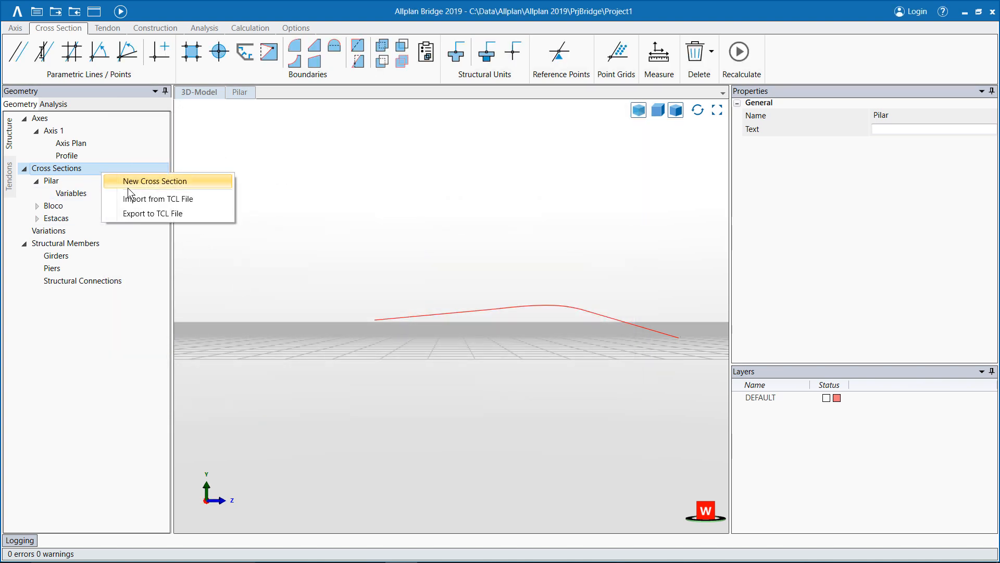
click(182, 197)
click(313, 225)
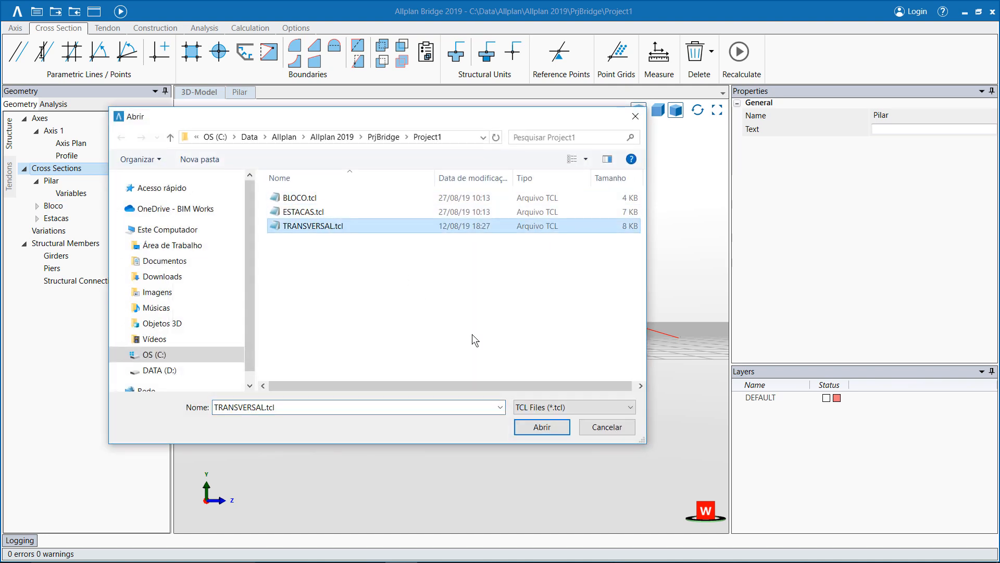
click(528, 426)
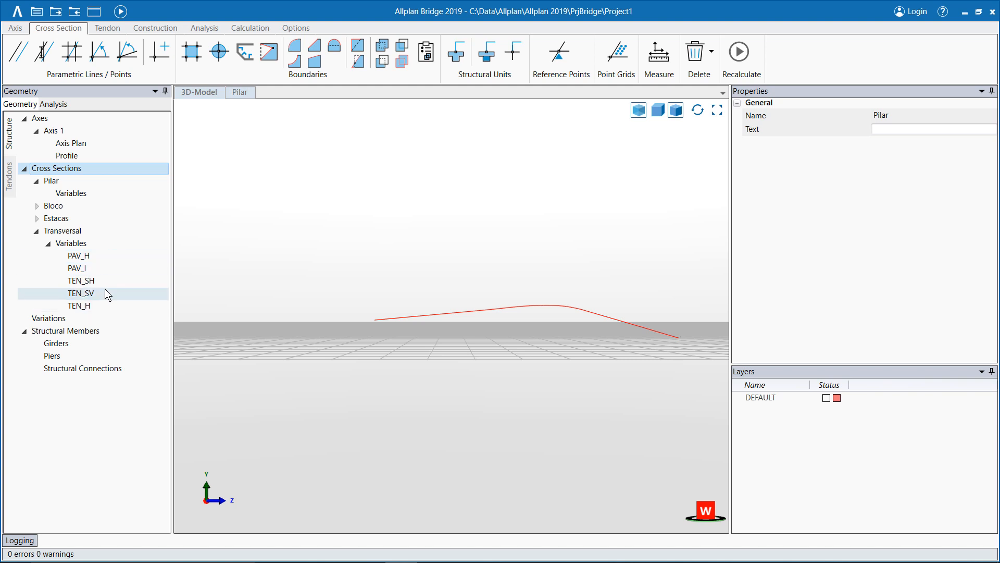
- Open the Transversal section and examine the angle and variable assigned to the sloped deck line L21
click(109, 229)
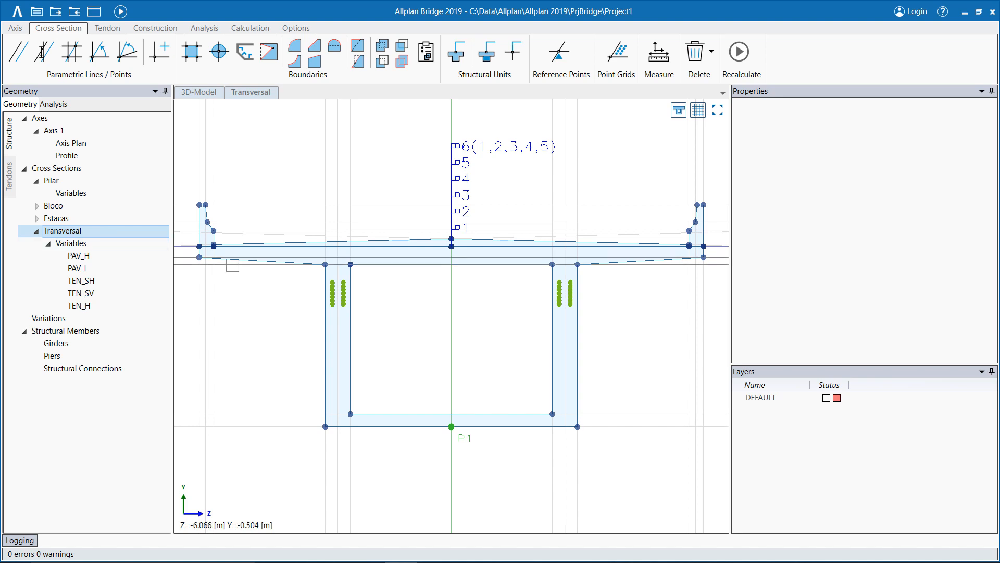
scroll(337, 294, up, 2)
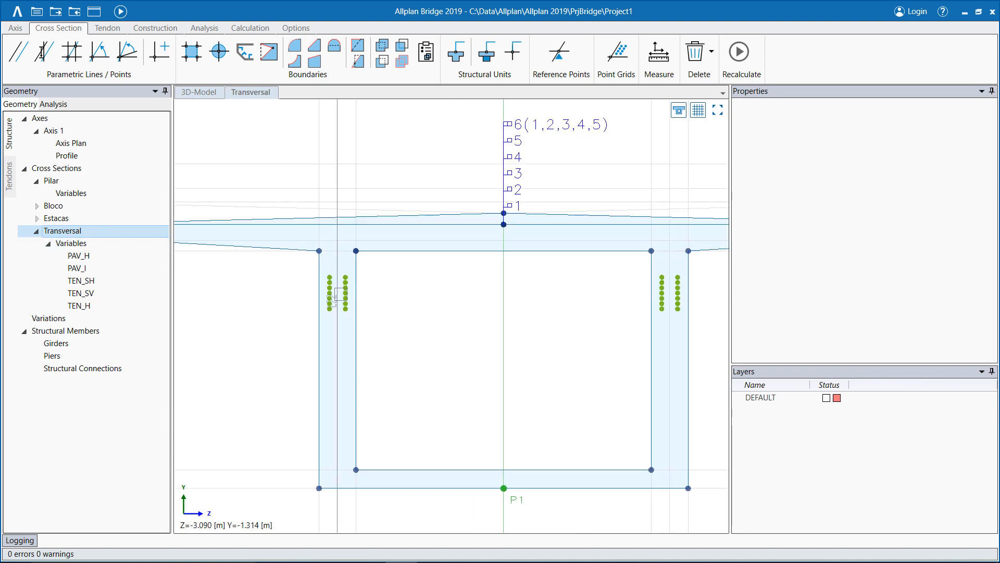
click(606, 219)
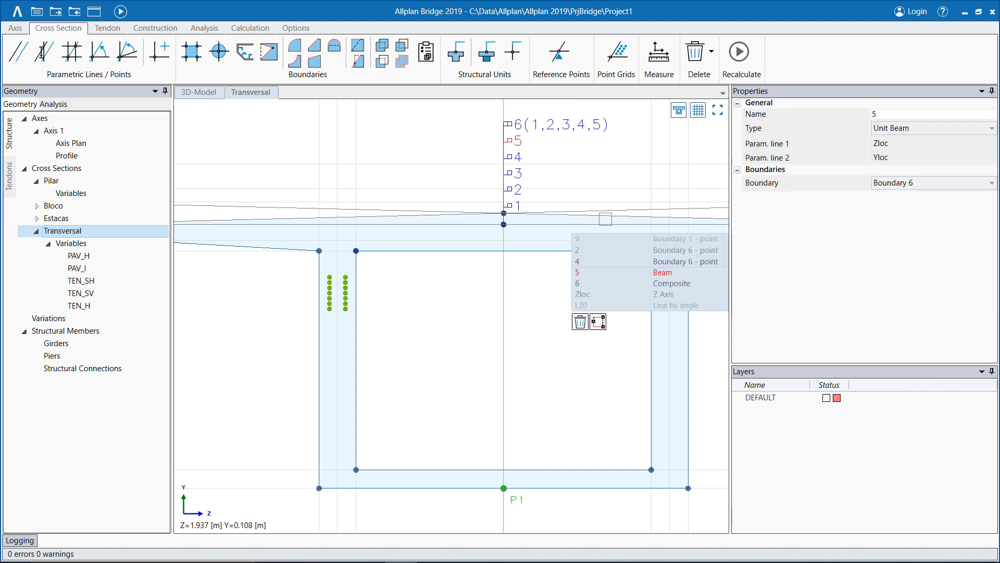
scroll(663, 297, down, 2)
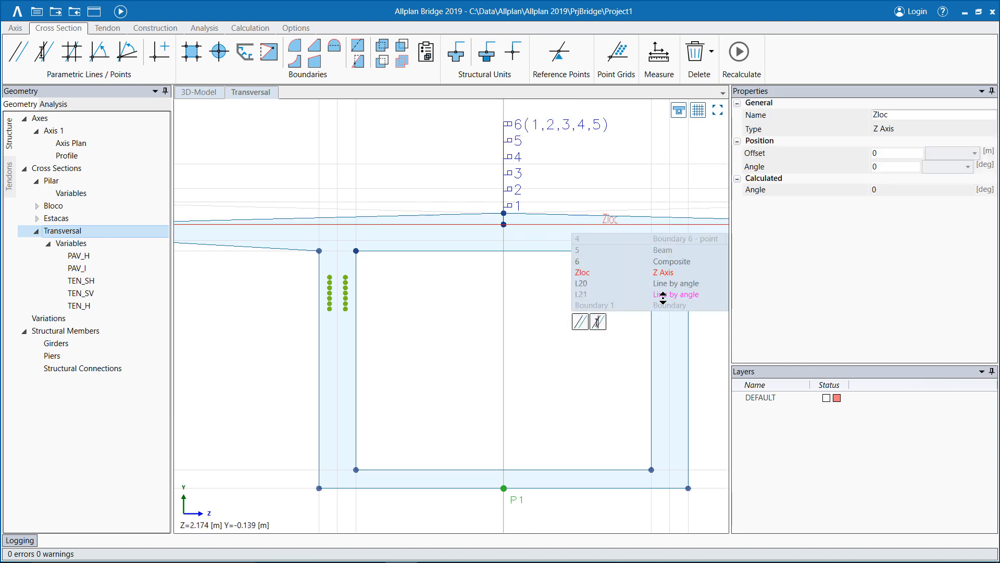
click(664, 294)
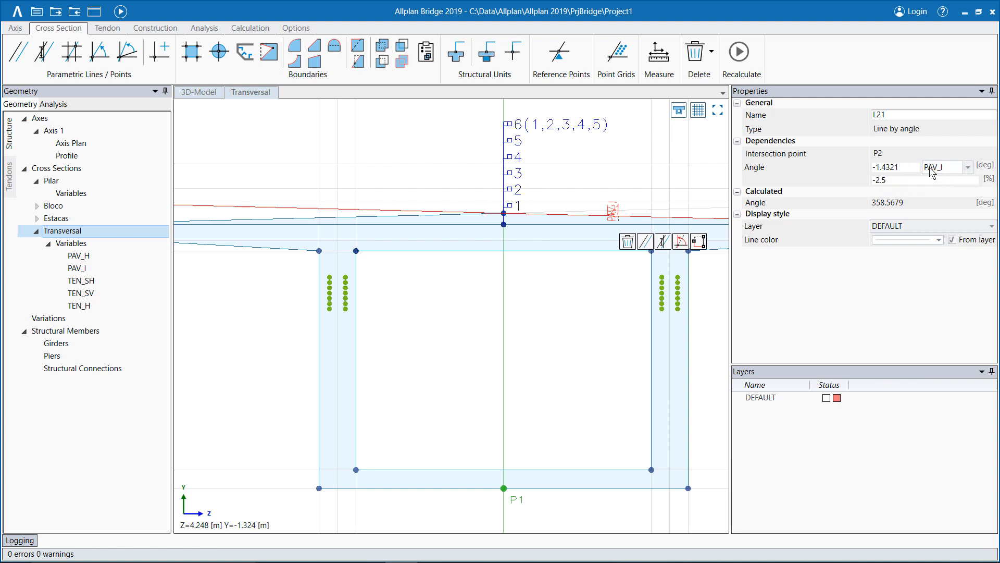
click(629, 141)
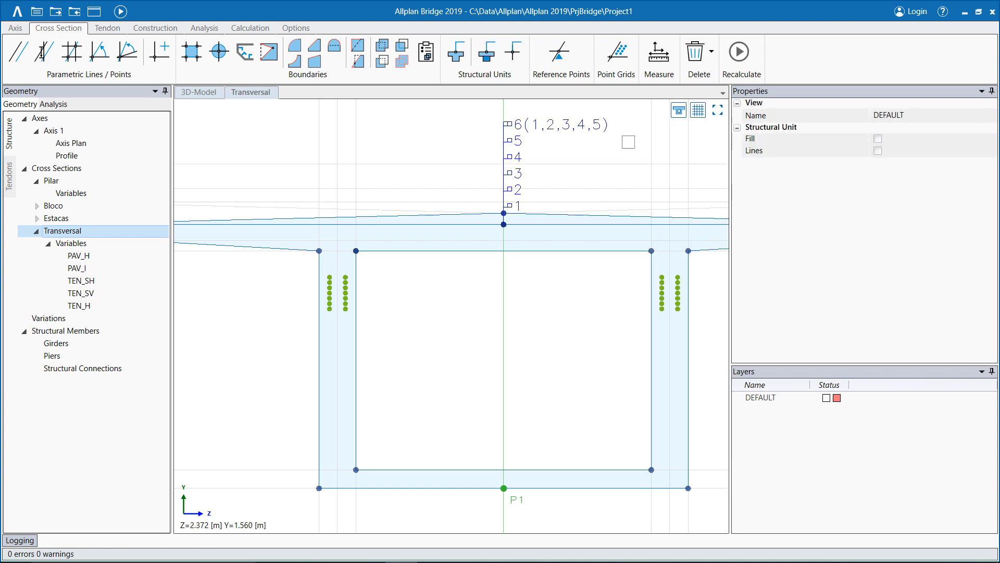
click(717, 109)
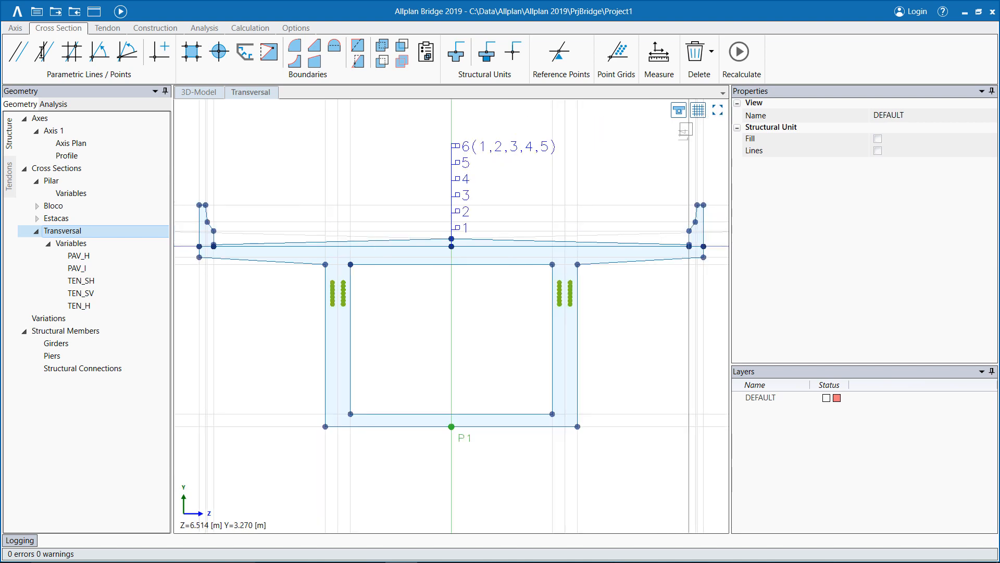
- Create a girder along the bridge axis from station 0 to 300 m, subdivided in 10 m steps
right_click(82, 349)
click(149, 356)
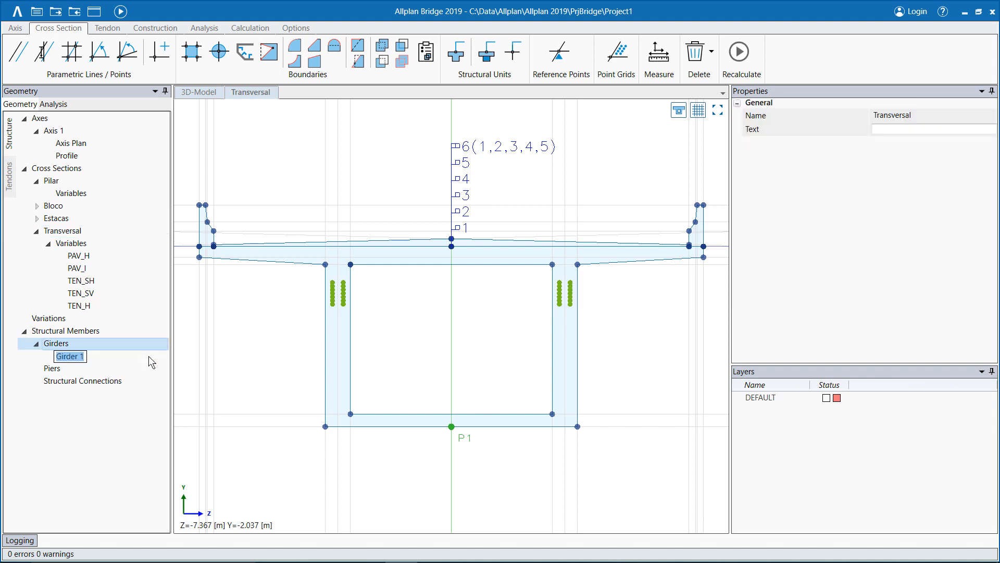
click(209, 98)
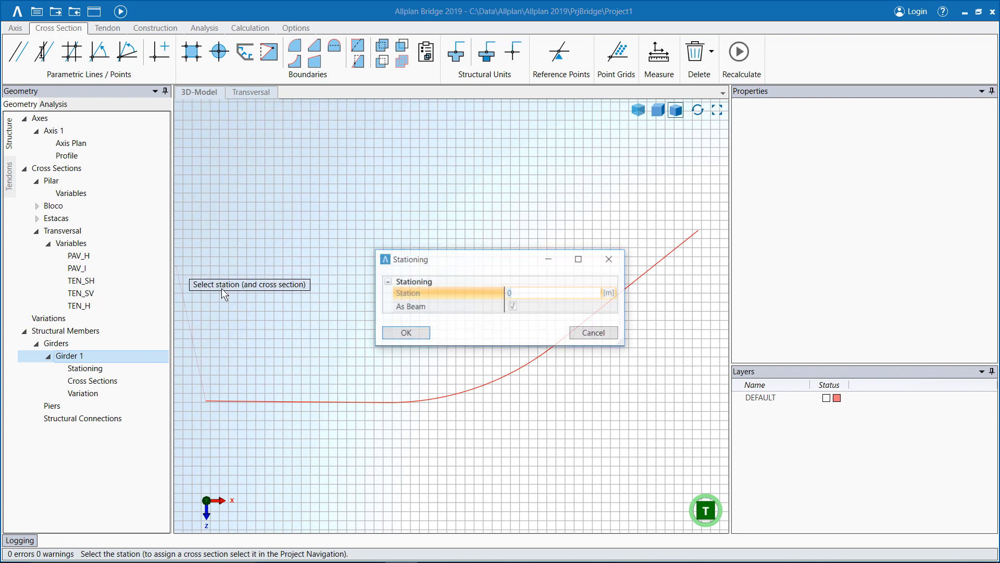
click(406, 331)
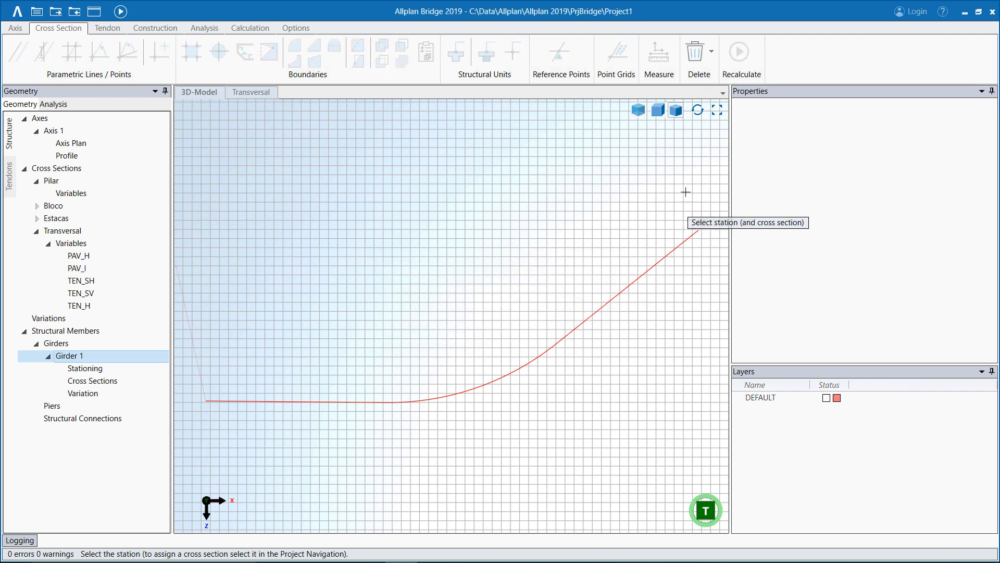
click(688, 195)
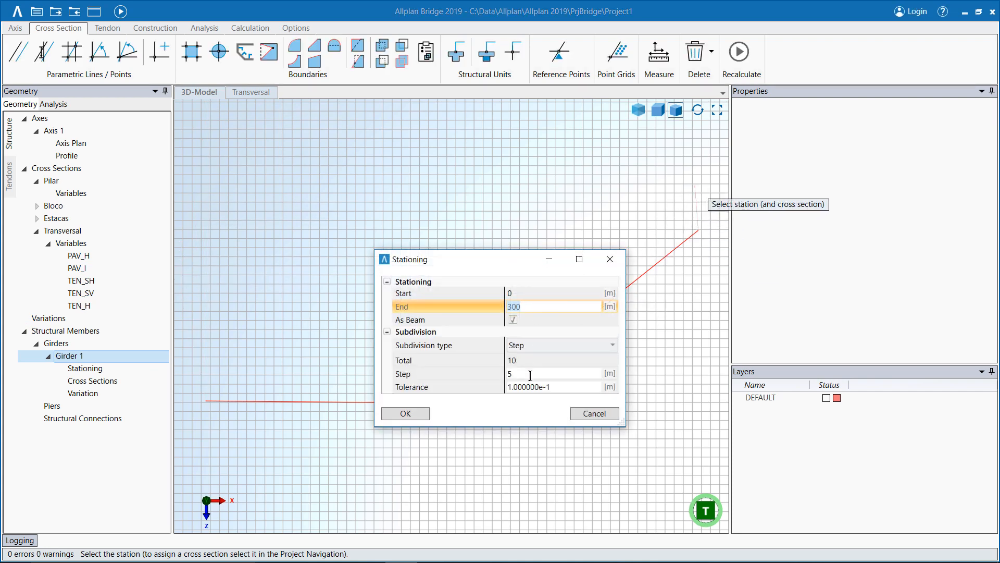
click(507, 374)
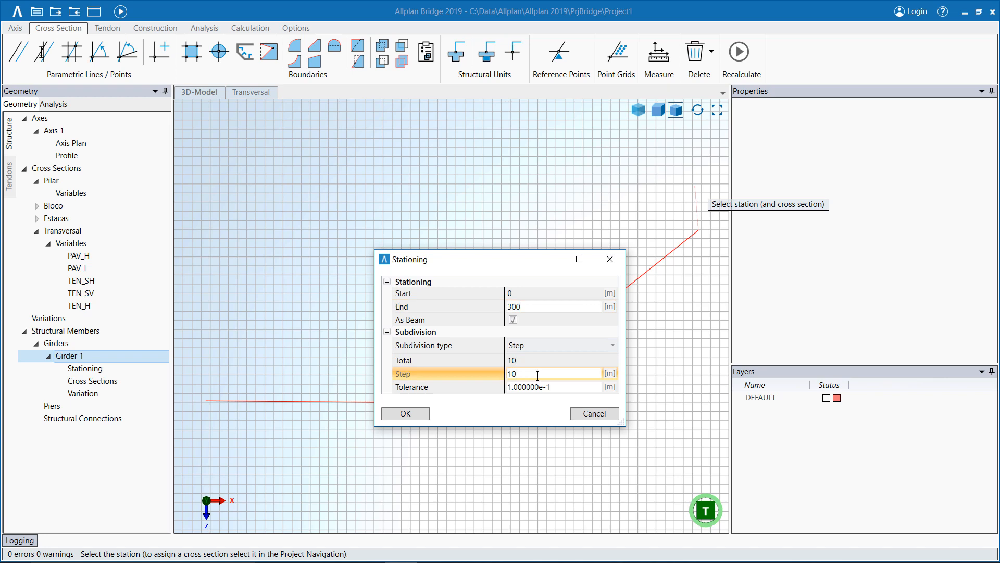
click(416, 412)
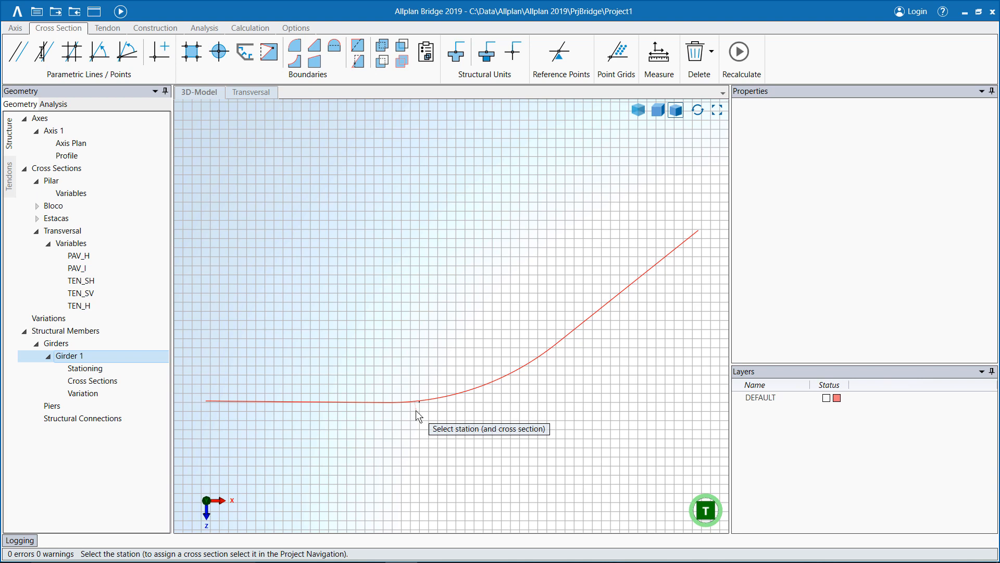
- Assign the Transversal cross section to all stations of Girder 1, on both back and front sides
click(151, 381)
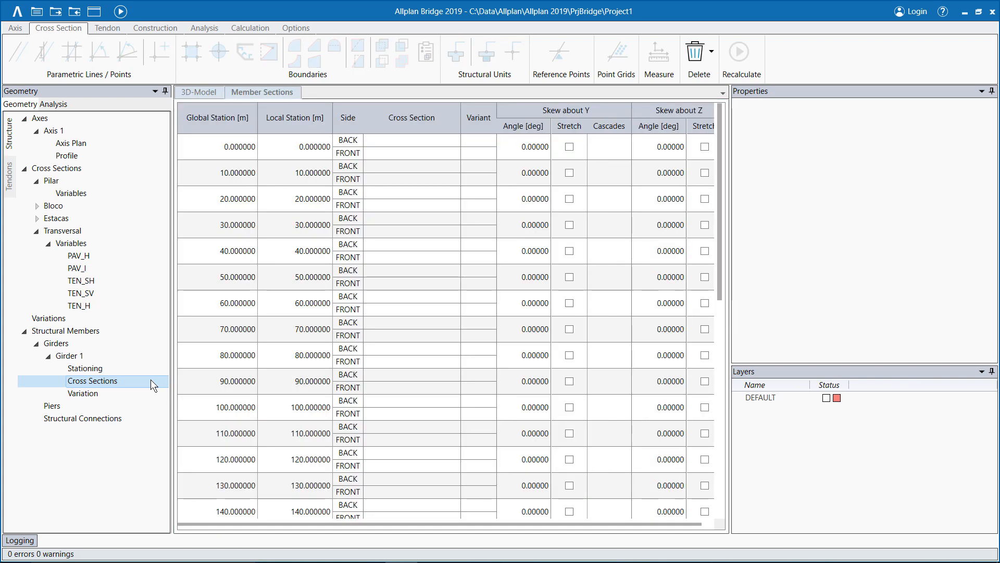
drag(123, 233, 426, 141)
right_click(426, 141)
click(446, 151)
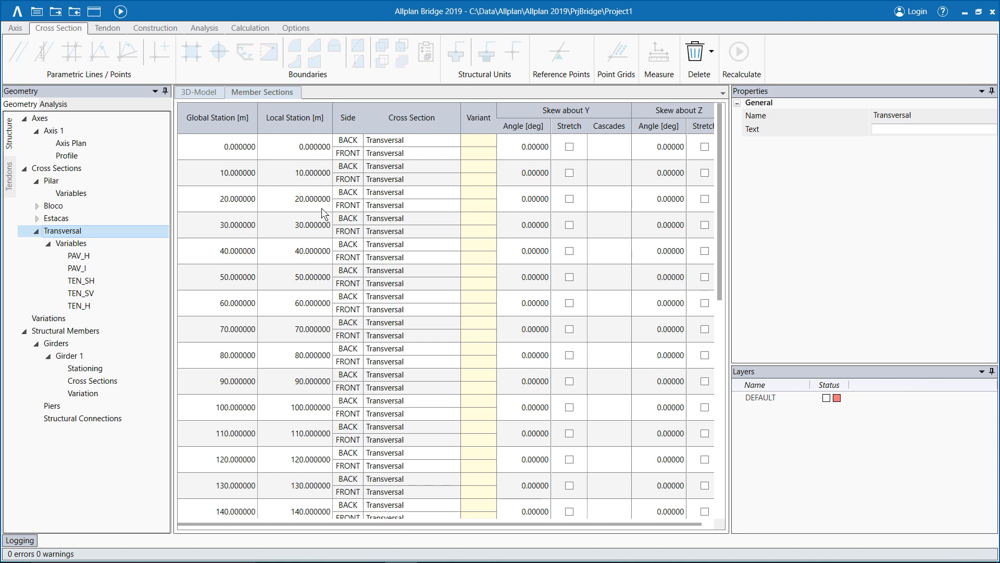
- Recalculate the model and show the girder in the 3D model with transparent display
click(126, 18)
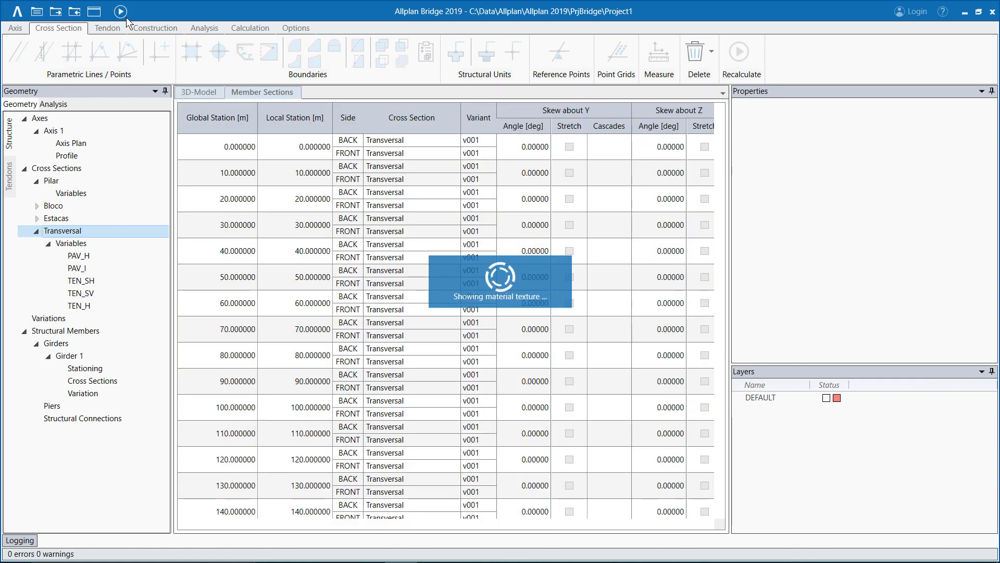
click(198, 92)
mouse_move(281, 394)
middle_down()
mouse_move(391, 283)
mouse_move(317, 351)
mouse_move(392, 330)
mouse_move(324, 437)
mouse_move(327, 426)
middle_up()
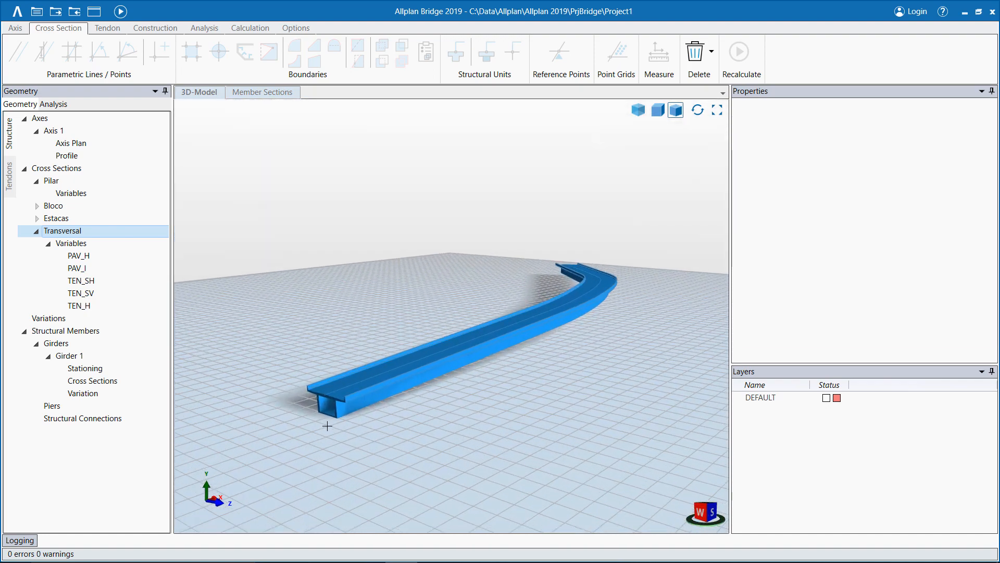
scroll(599, 268, down, 3)
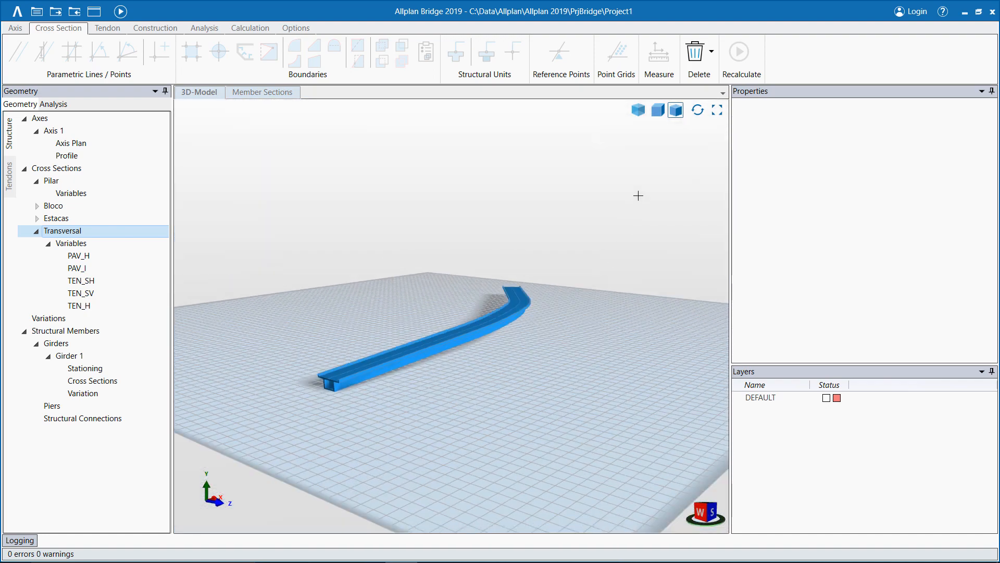
click(639, 110)
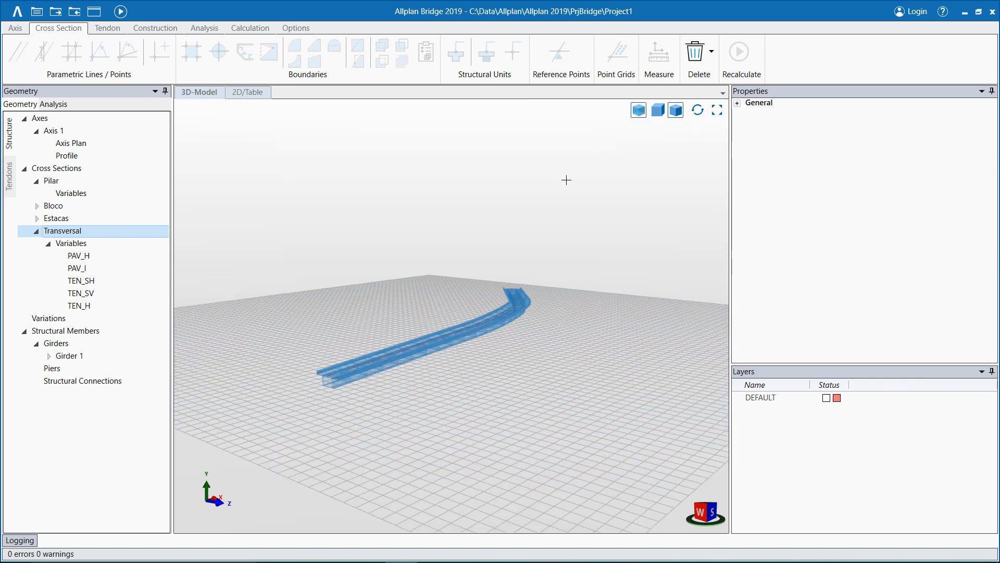
scroll(326, 373, up, 6)
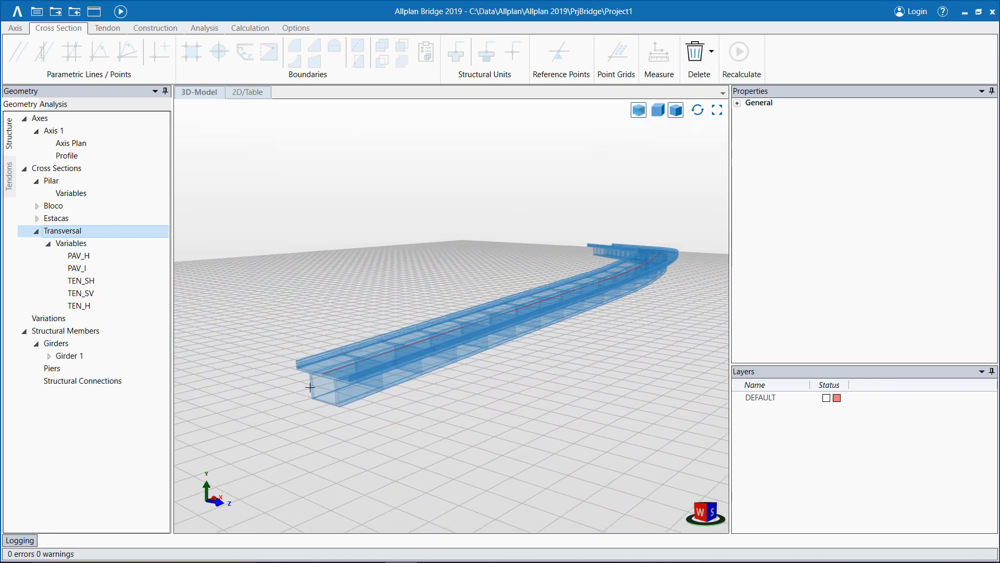
scroll(312, 389, up, 3)
- Create a pier named AP.1 with its reference point on the underside of the girder's start
right_click(96, 371)
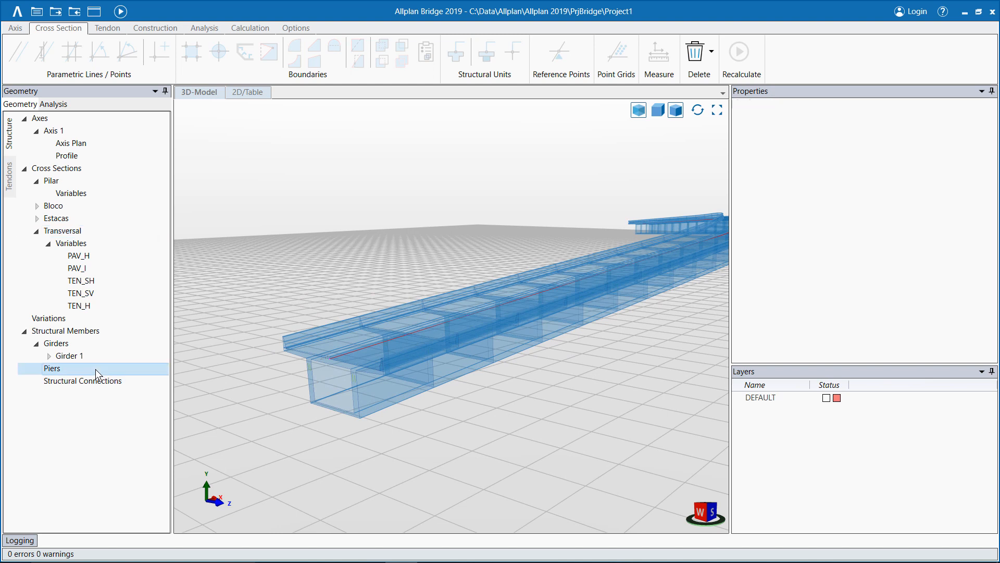
click(130, 378)
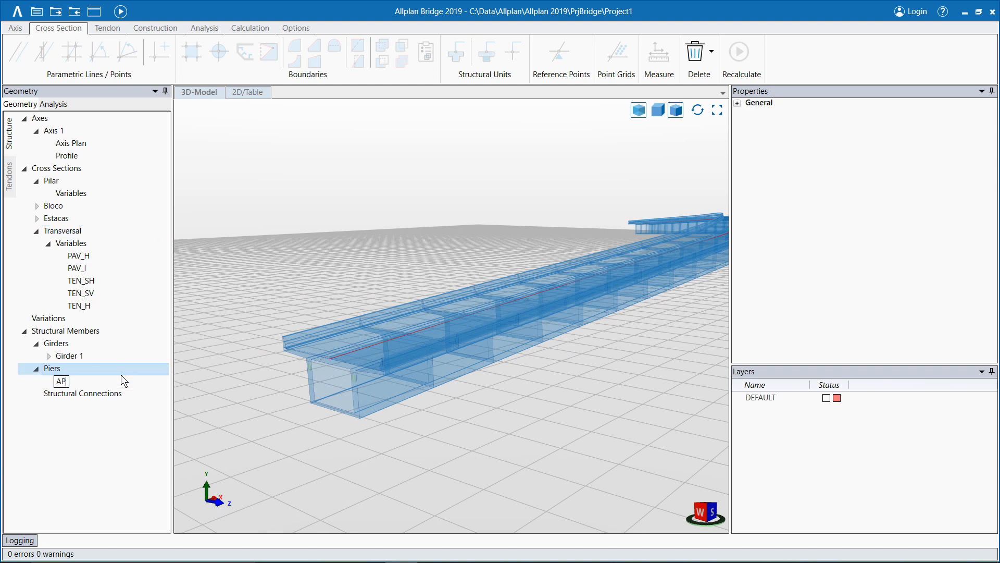
key(Return)
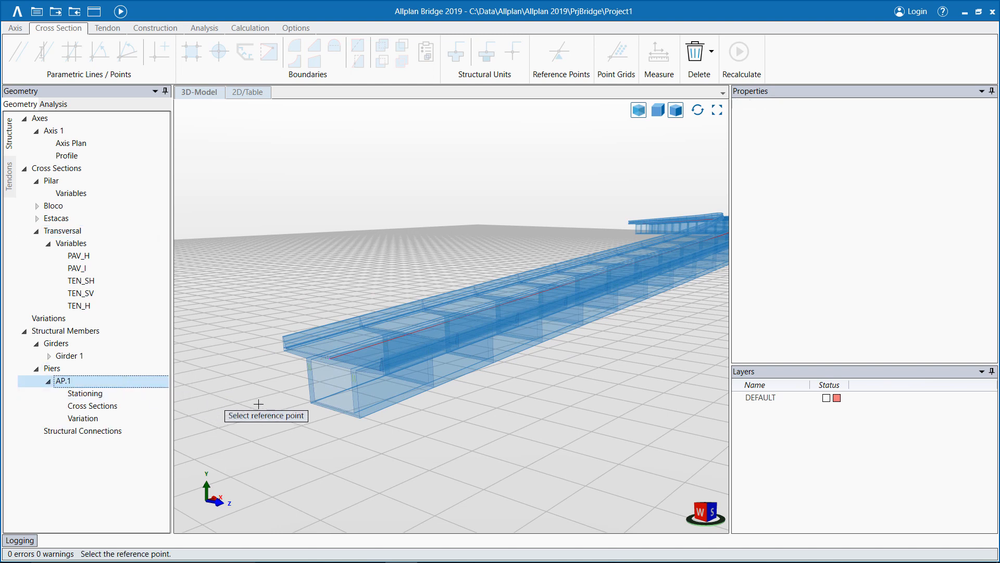
click(333, 410)
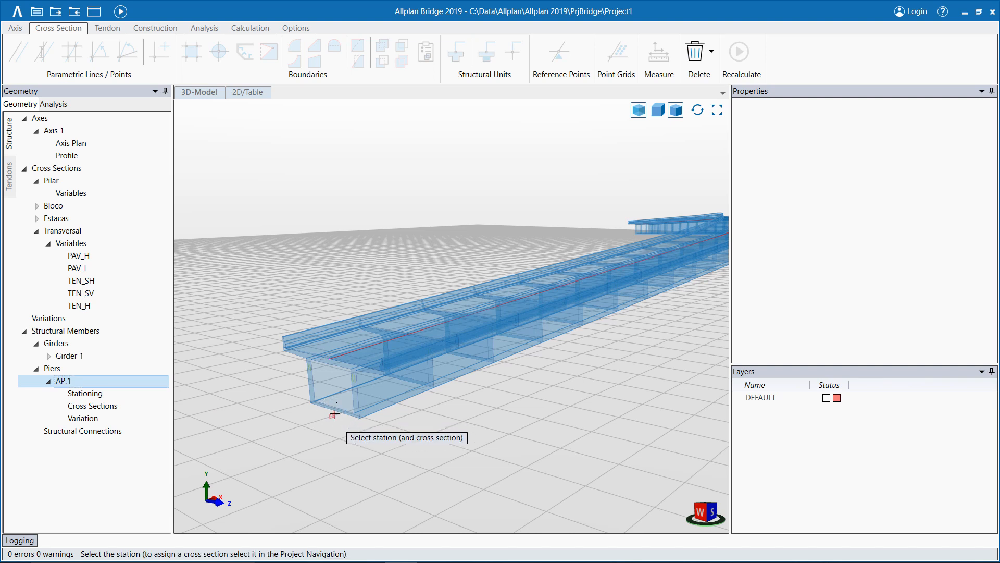
- Station the AP.1 pier shaft with the Pilar cross section from 0 down to -5 m and set its subdivision step
click(52, 181)
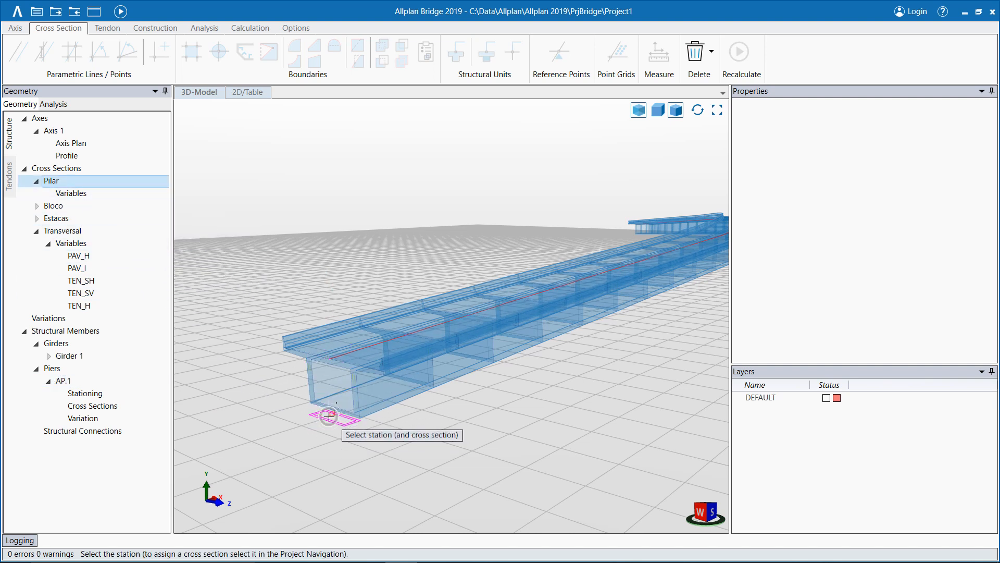
click(329, 417)
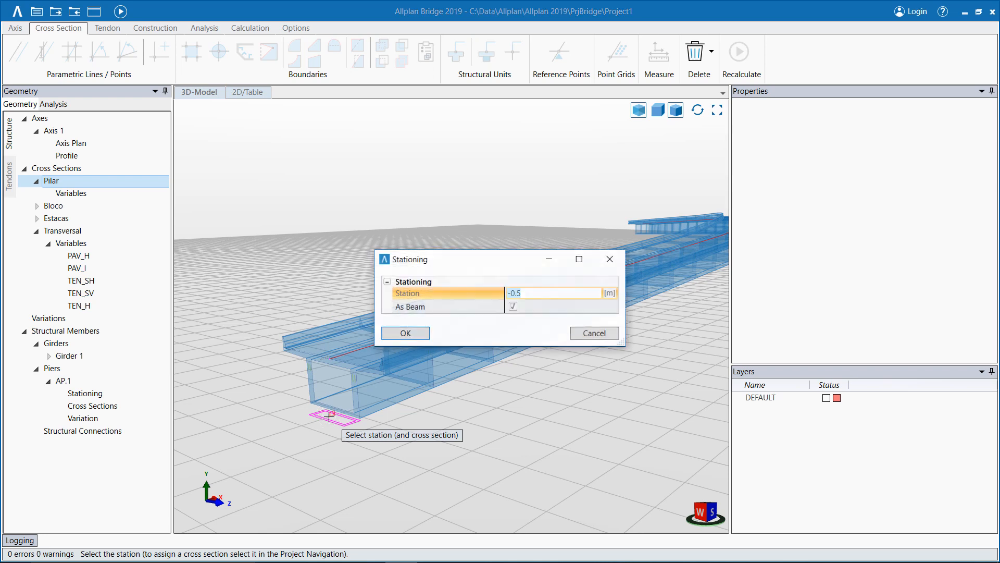
click(406, 334)
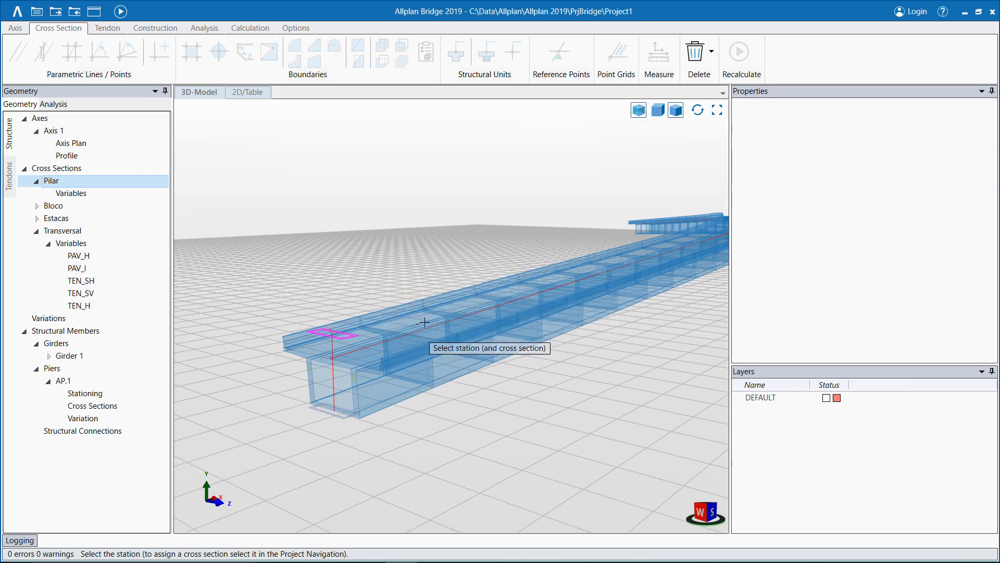
click(383, 428)
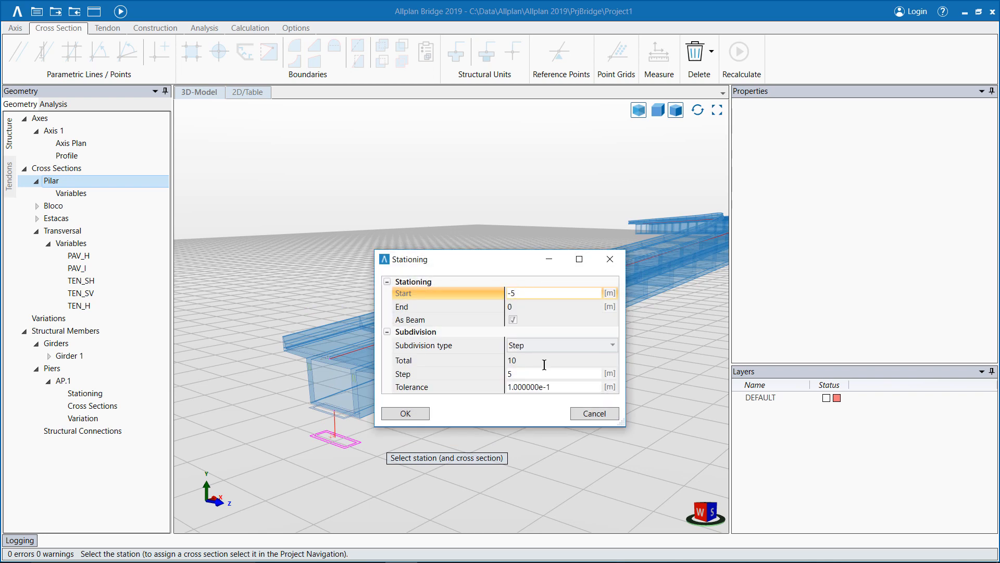
click(509, 371)
click(423, 414)
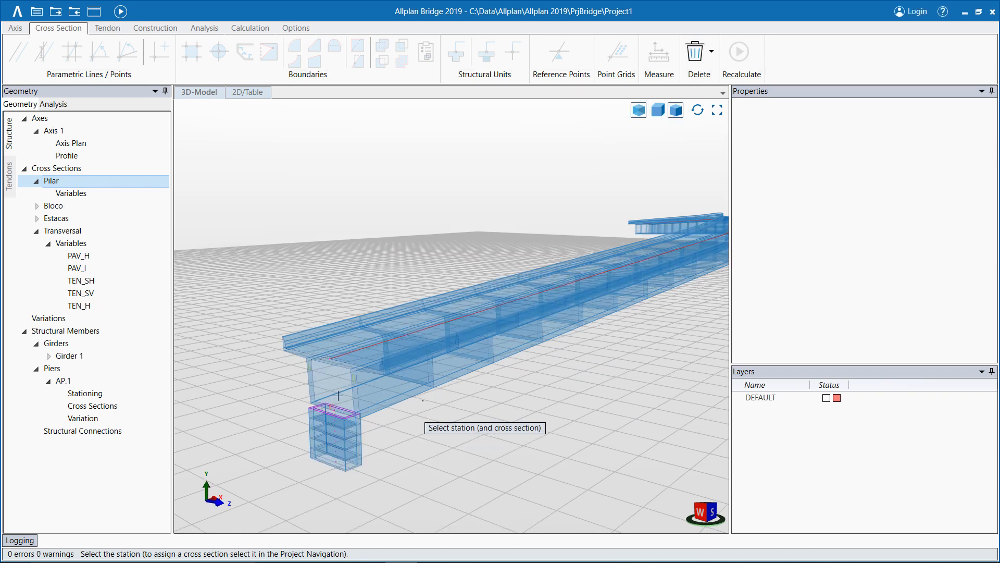
- Extend pier AP.1 with the Bloco cross section from -5 down to -6.5 m as the pile cap
click(76, 209)
click(308, 484)
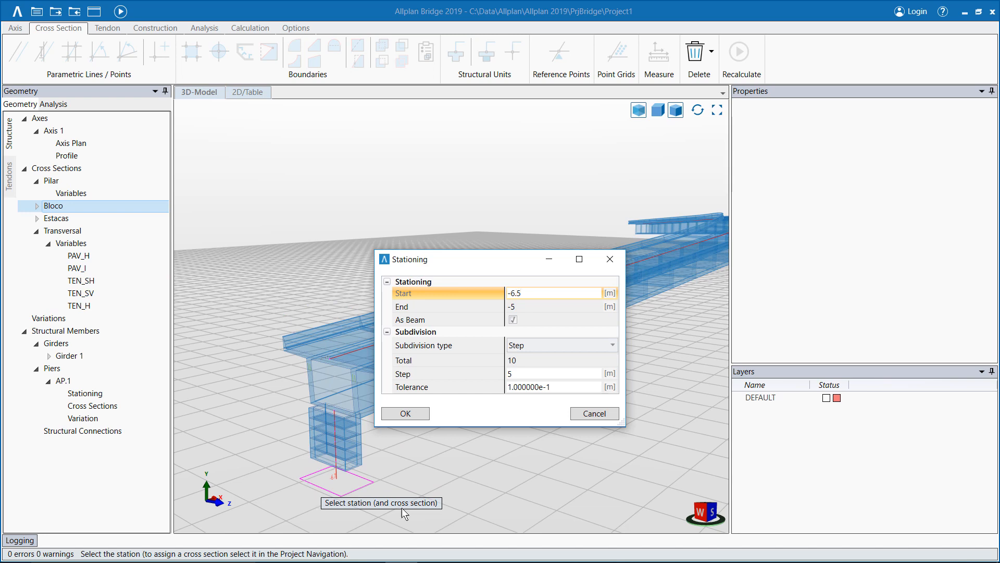
click(399, 415)
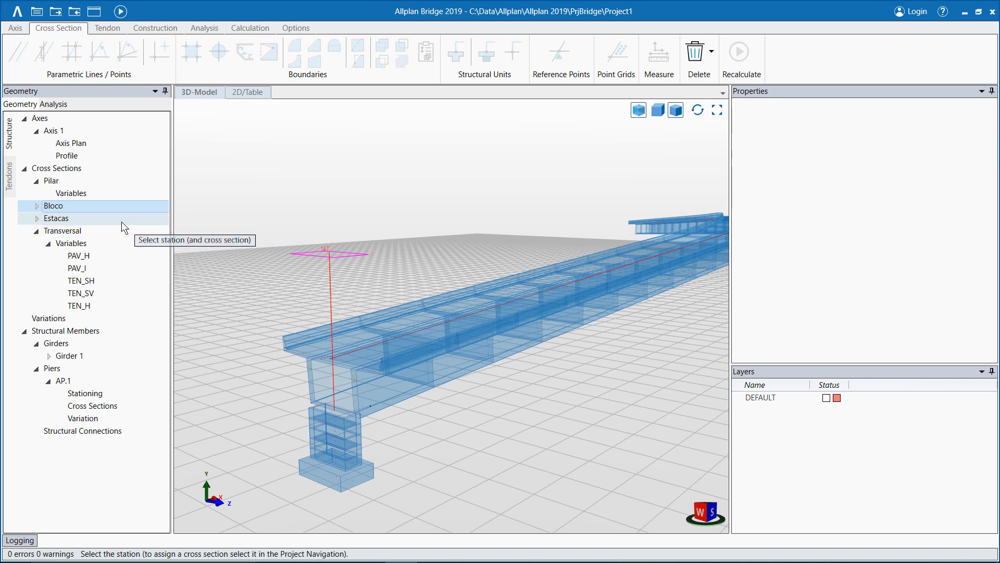
- Add the piles to AP.1 using the Estacas cross section from -6.5 down to -18.5 m with a 12 m step
click(56, 219)
click(329, 509)
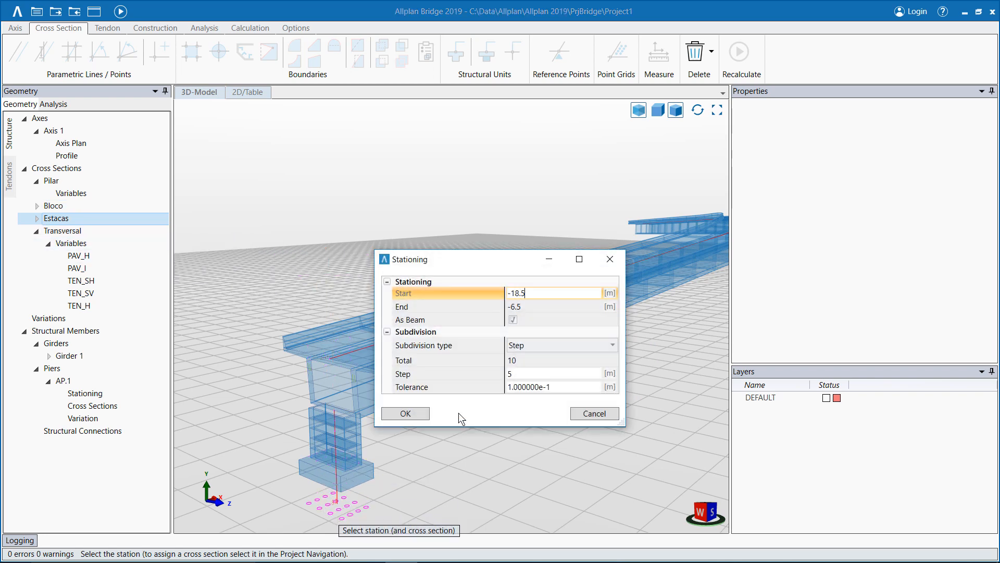
click(490, 374)
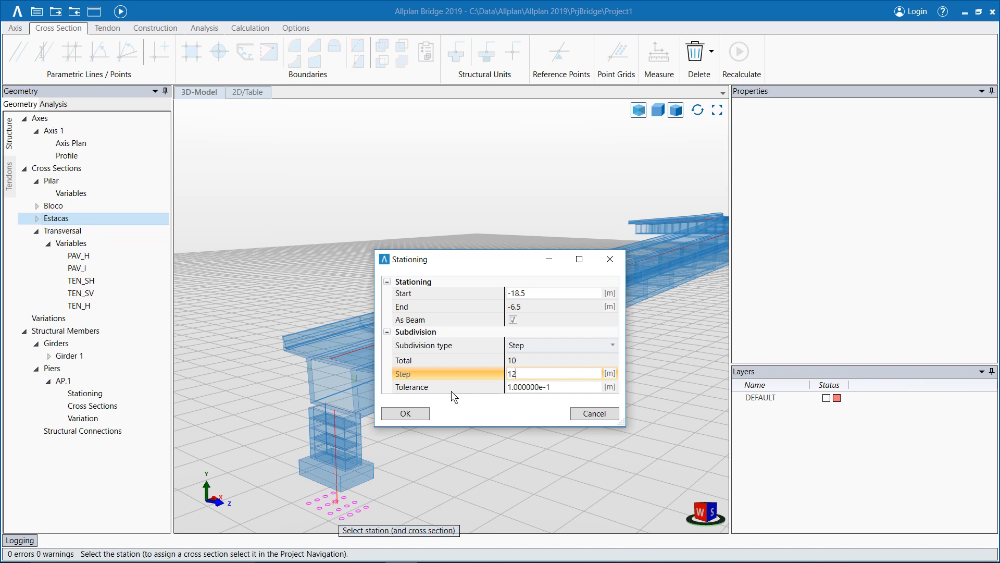
click(406, 413)
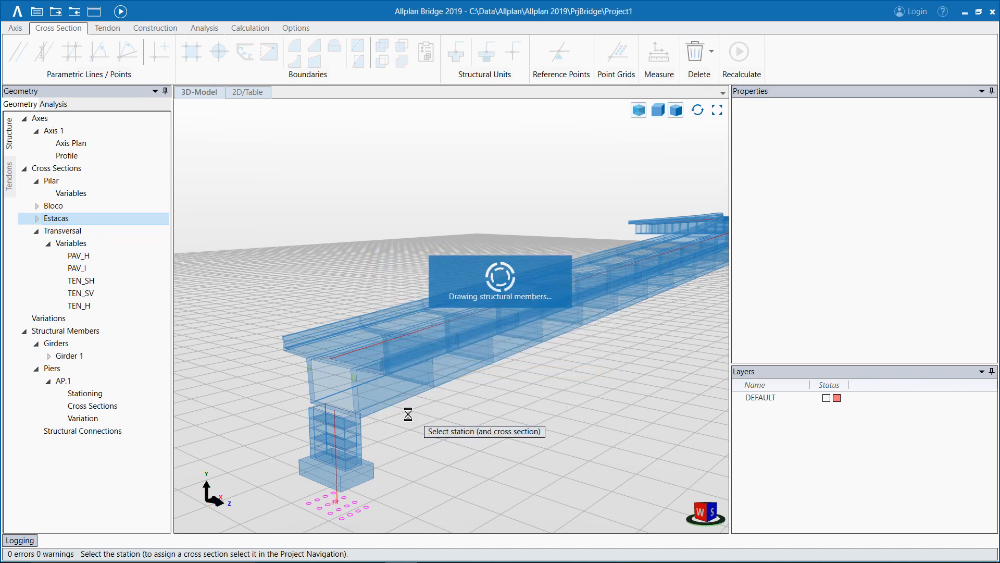
middle_drag(372, 440, 426, 344)
click(426, 344)
- Import the file UNBOX(1).tcl into the project and recalculate the bridge model
click(75, 17)
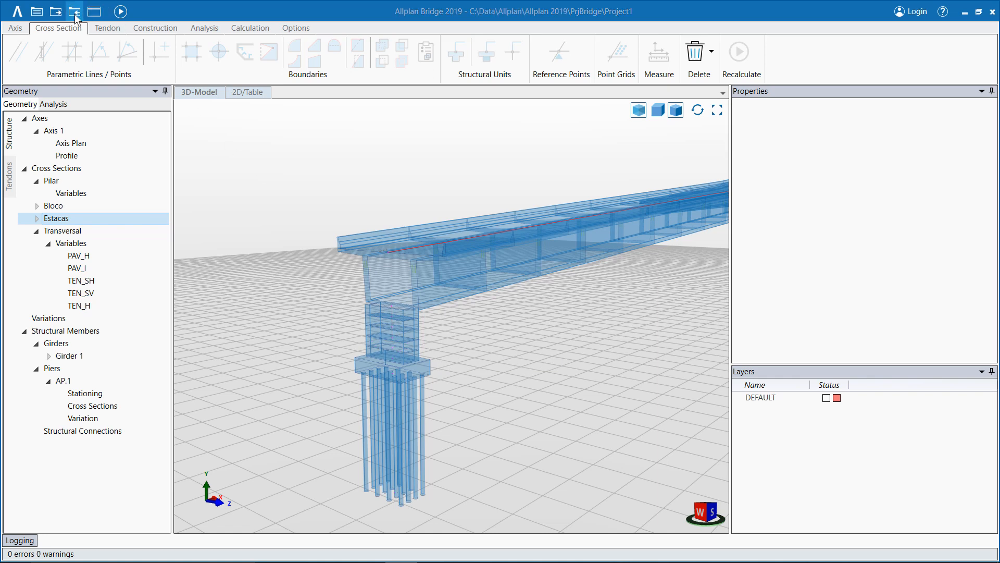
click(297, 239)
click(292, 254)
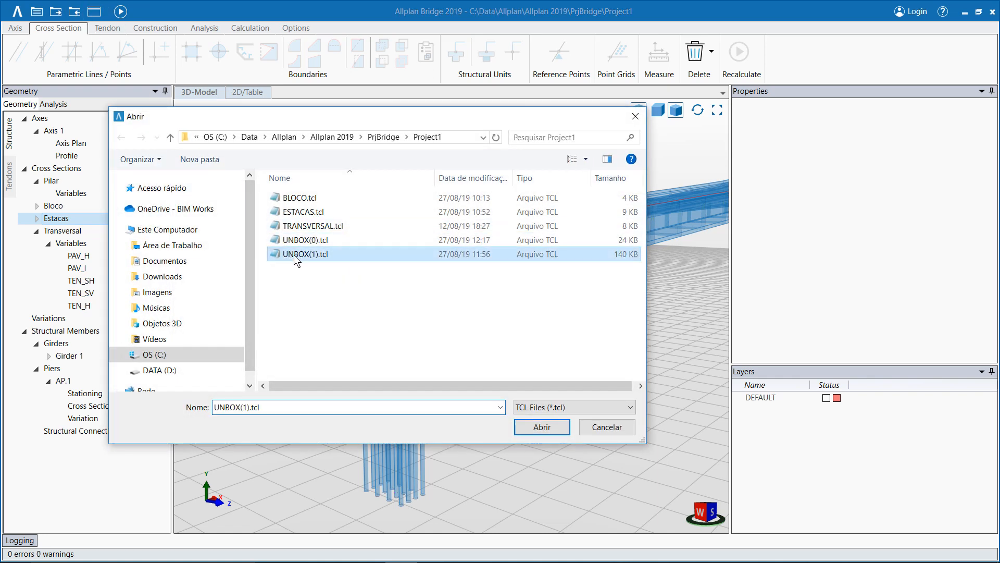
click(531, 433)
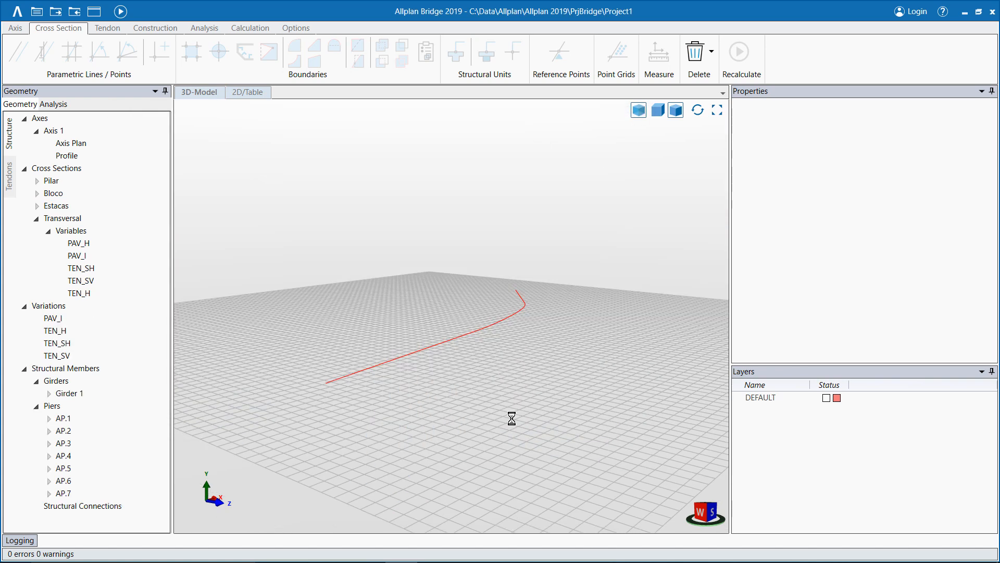
click(121, 15)
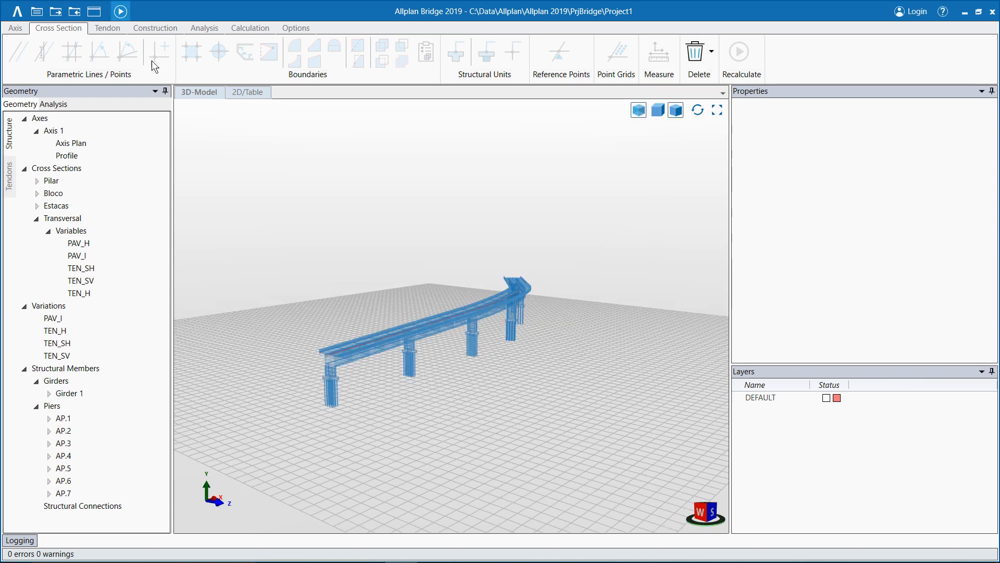
- Examine the complete bridge up close and from the south side, and bring up the project's list of tendons
middle_drag(415, 372, 369, 361)
scroll(369, 360, up, 5)
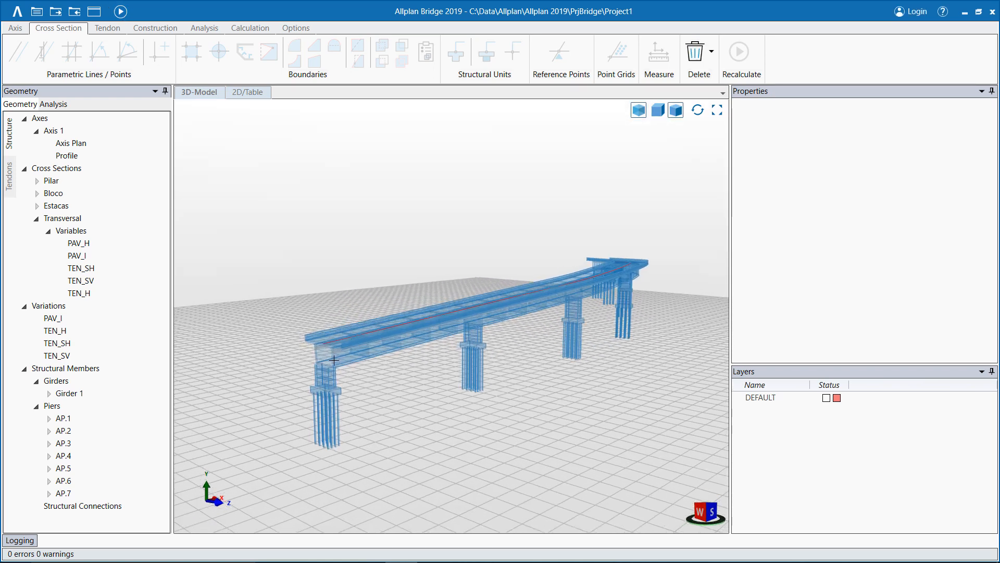
scroll(334, 359, up, 3)
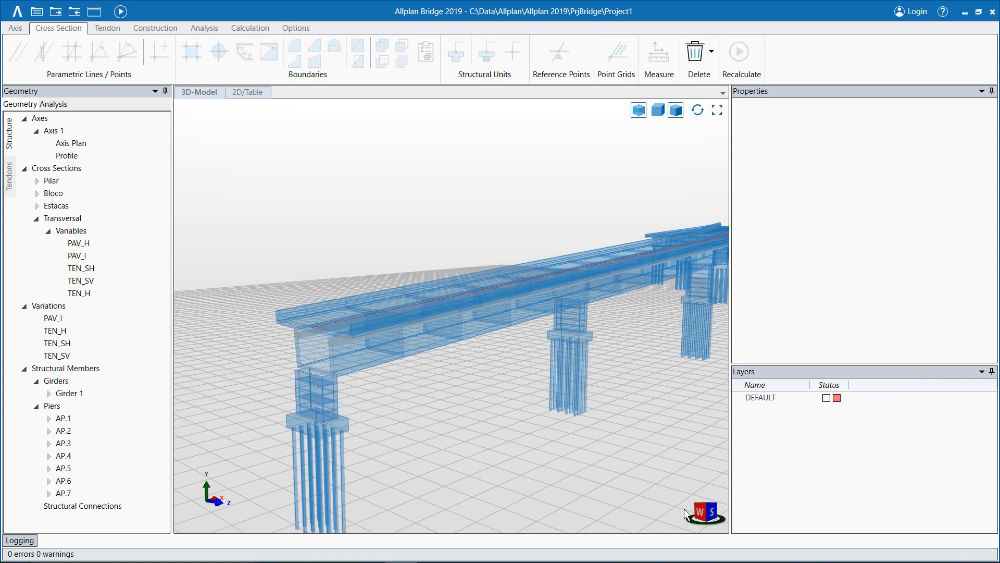
click(710, 513)
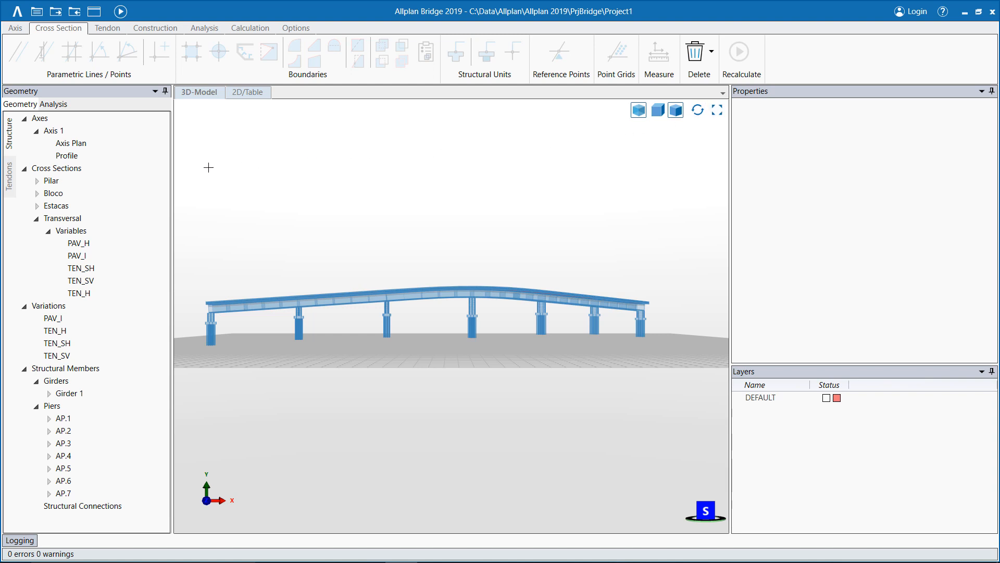
click(9, 181)
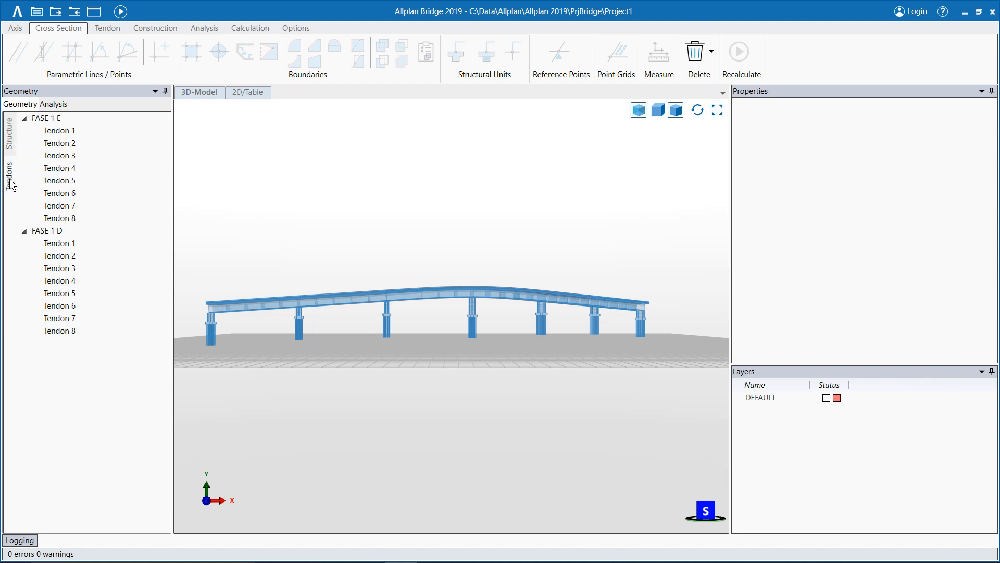
- Examine the two tendon groups and the specification and prestress loss properties of Tendon 1 in FASE 1 D
click(46, 119)
click(55, 232)
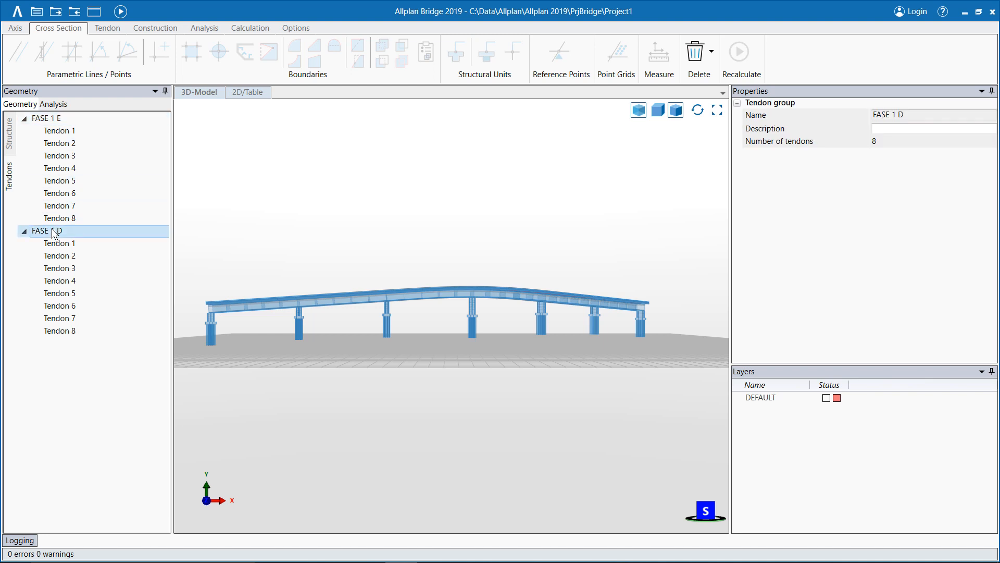
click(83, 243)
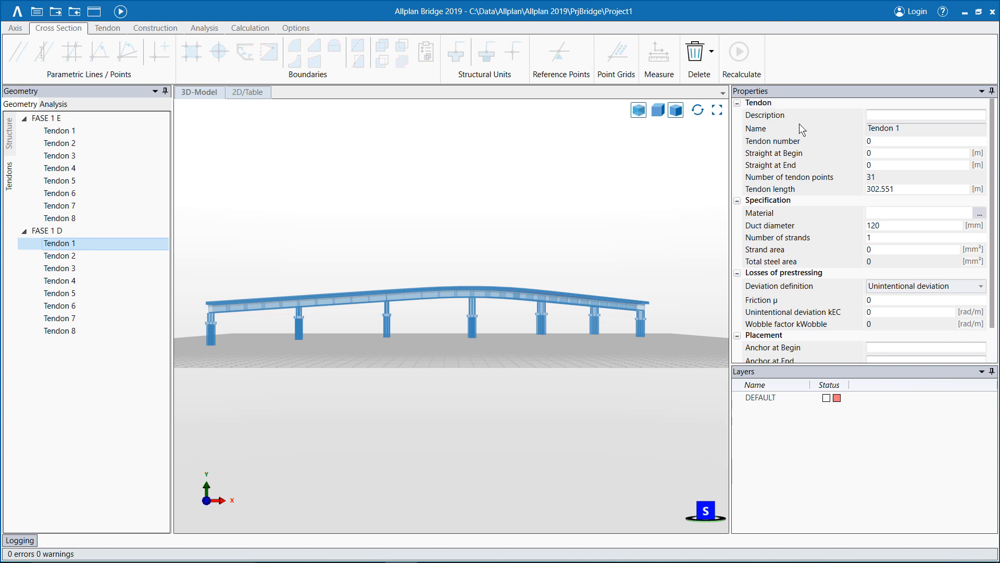
click(867, 249)
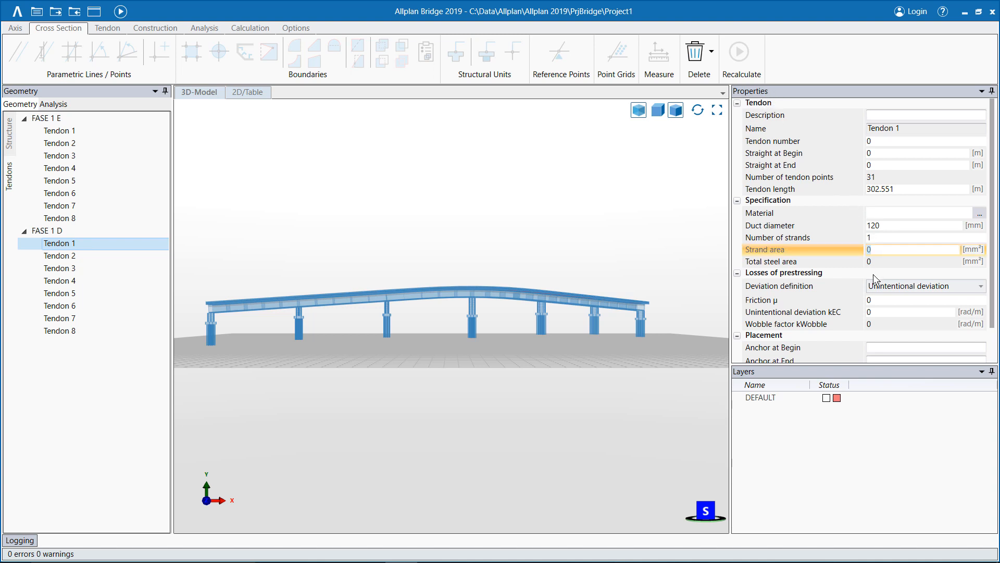
click(869, 300)
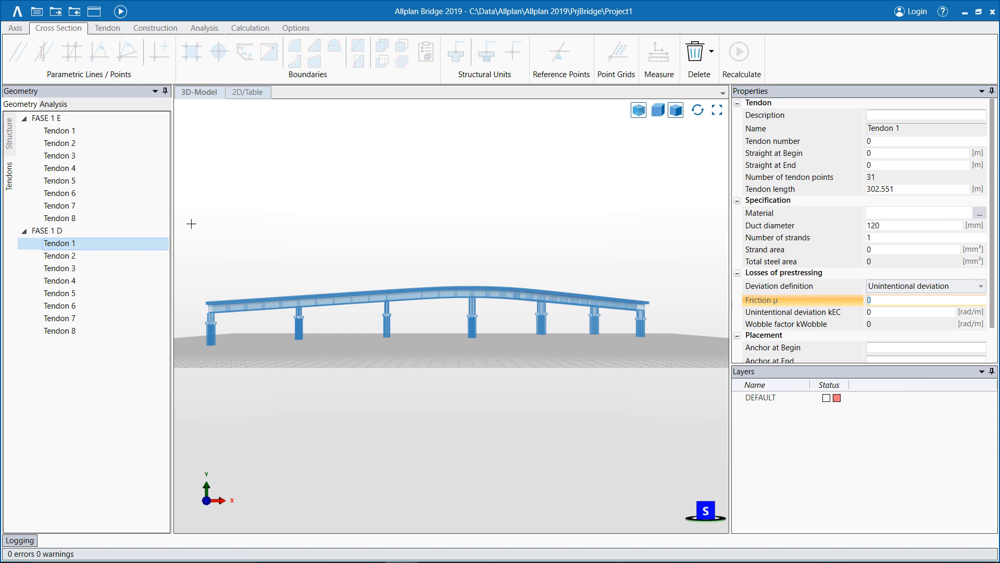
- Open the PAV_I variation table and review the available transition types for its first point, keeping Linear
click(8, 147)
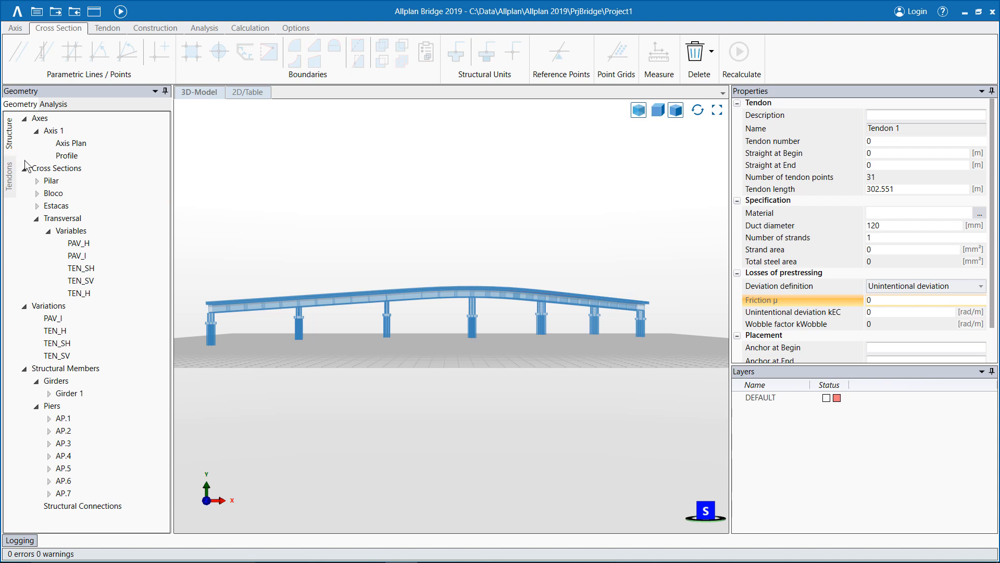
click(78, 306)
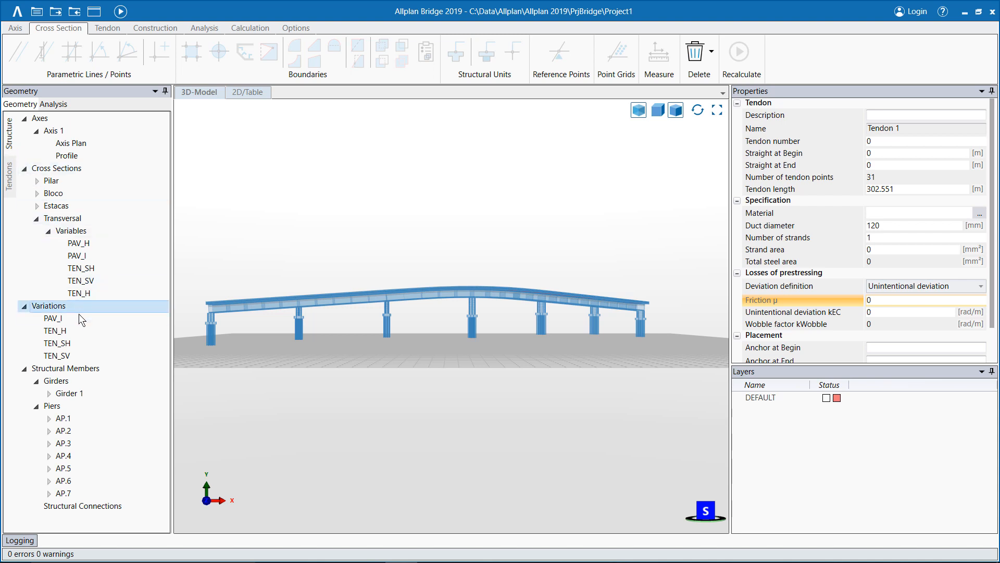
double_click(80, 318)
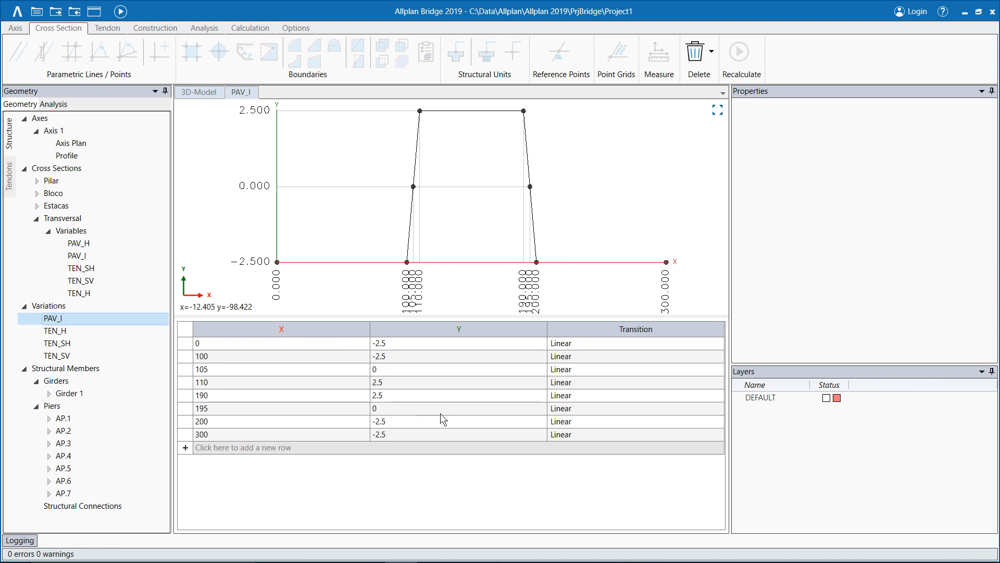
click(570, 343)
click(572, 345)
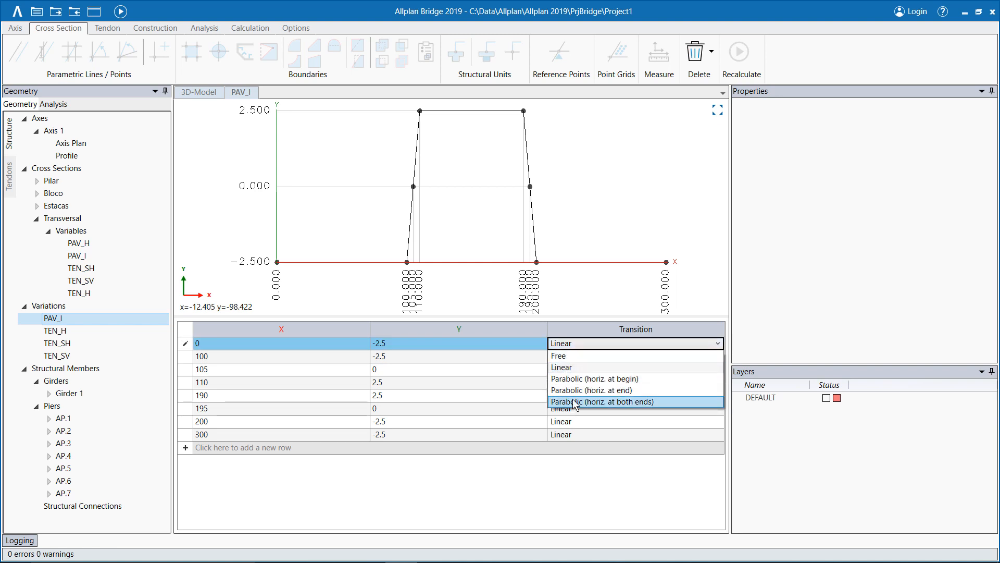
click(573, 369)
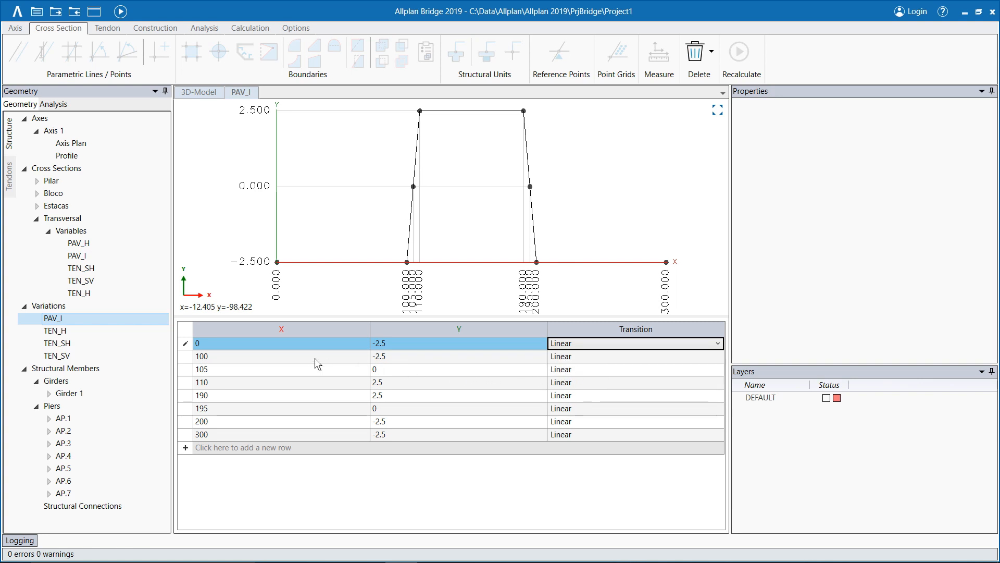
- Review the tables and curves of the TEN_H, TEN_SV and TEN_SH variations
click(150, 330)
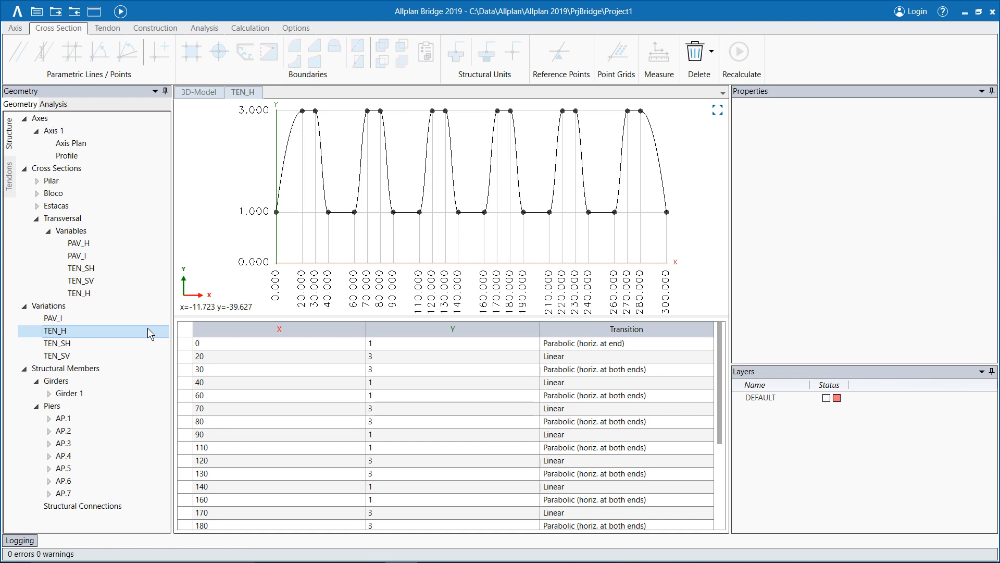
click(149, 358)
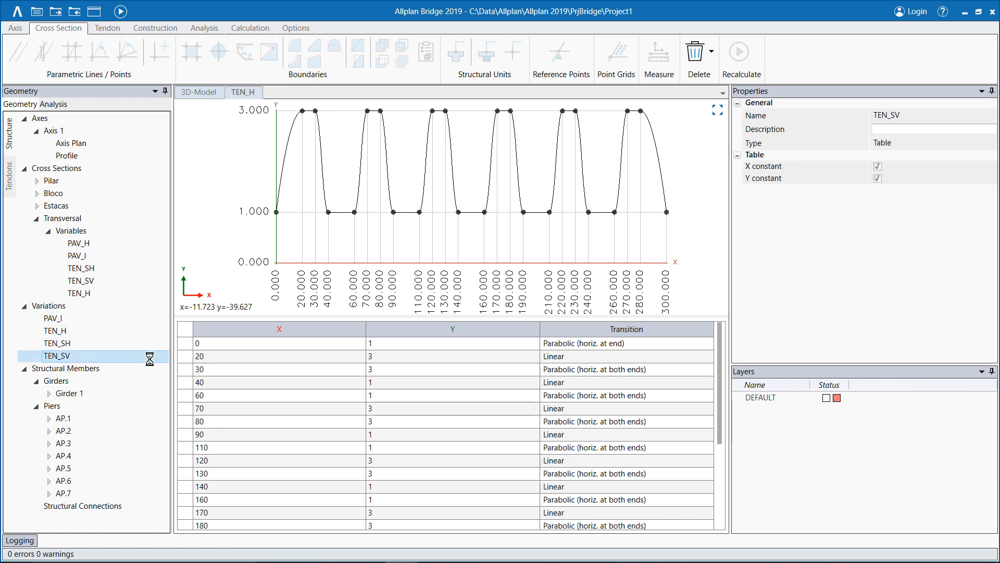
click(149, 345)
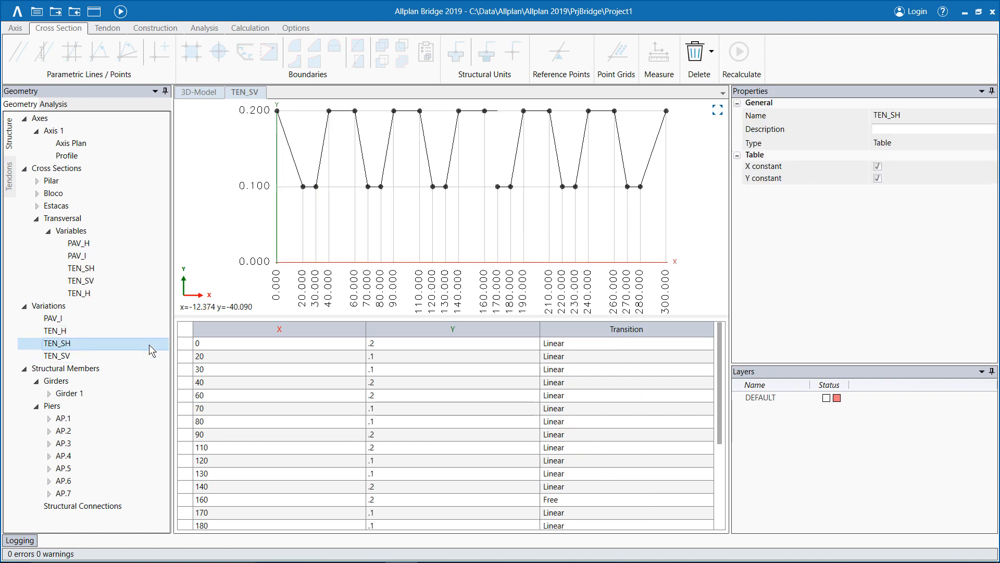
click(149, 330)
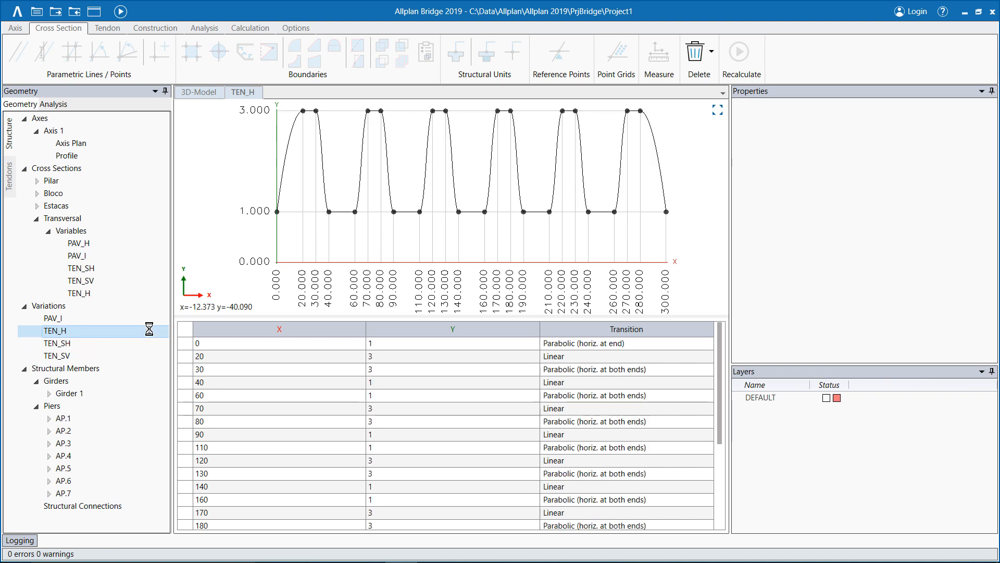
- Assign the TEN_H, TEN_SV, TEN_SH and PAV_I variations to the matching Girder 1 variables at the front side of station 0
click(49, 394)
click(81, 431)
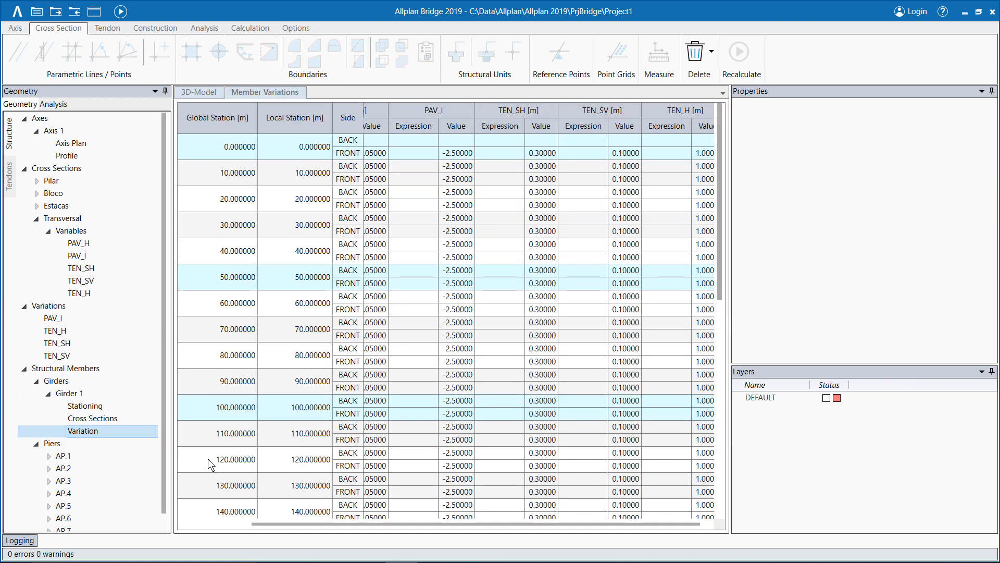
drag(256, 523, 280, 528)
drag(55, 330, 651, 153)
drag(57, 355, 561, 162)
drag(57, 343, 502, 154)
drag(57, 318, 401, 154)
- Apply the PAV_I, TEN_SH, TEN_SV and TEN_H expressions of station 0 to all subsequent stations of Girder 1
right_click(411, 155)
click(447, 166)
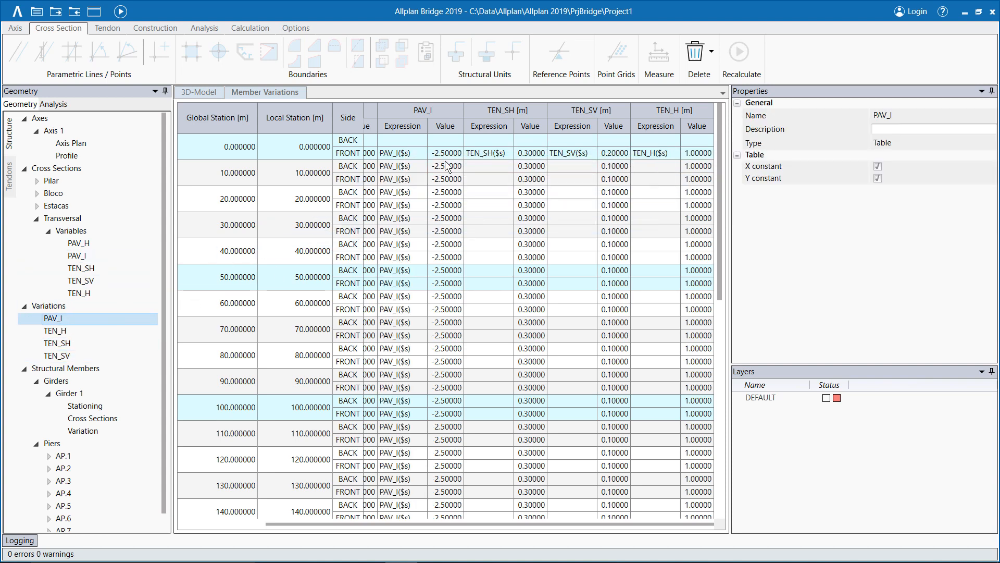
right_click(489, 154)
click(497, 166)
right_click(567, 157)
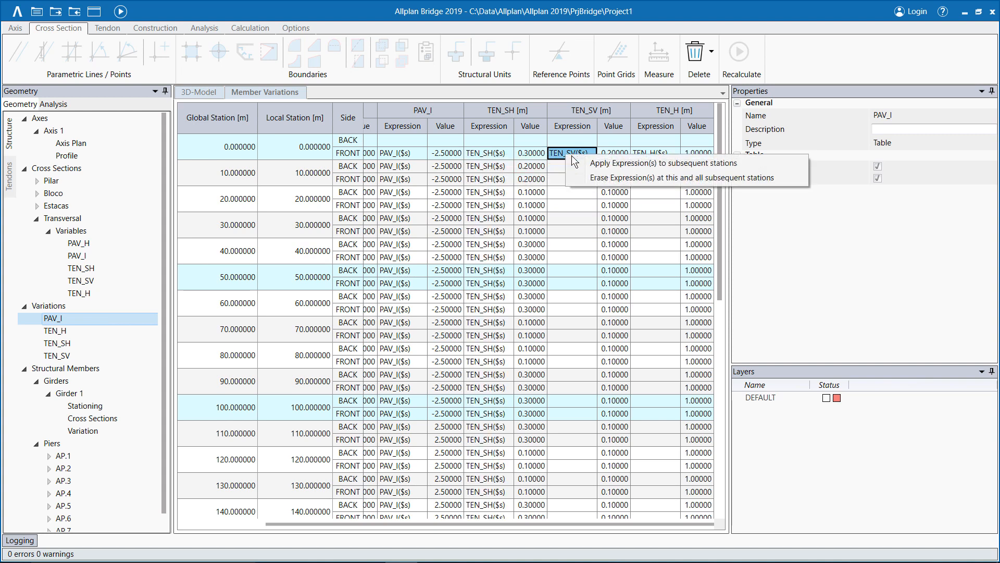
click(581, 166)
right_click(650, 154)
click(656, 166)
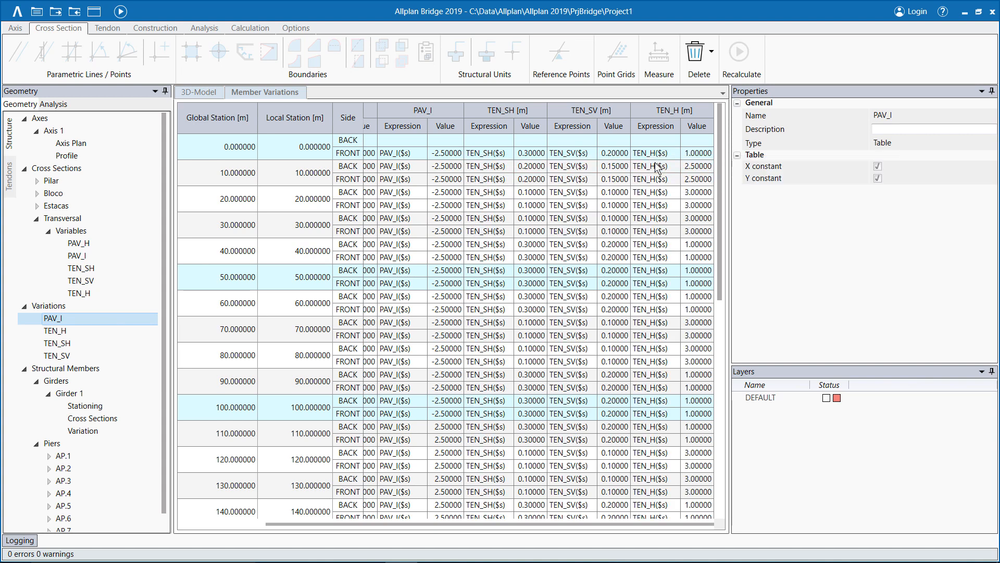
- Recalculate the bridge model and examine the girder with its tendons in 3D, including from the south side
click(121, 12)
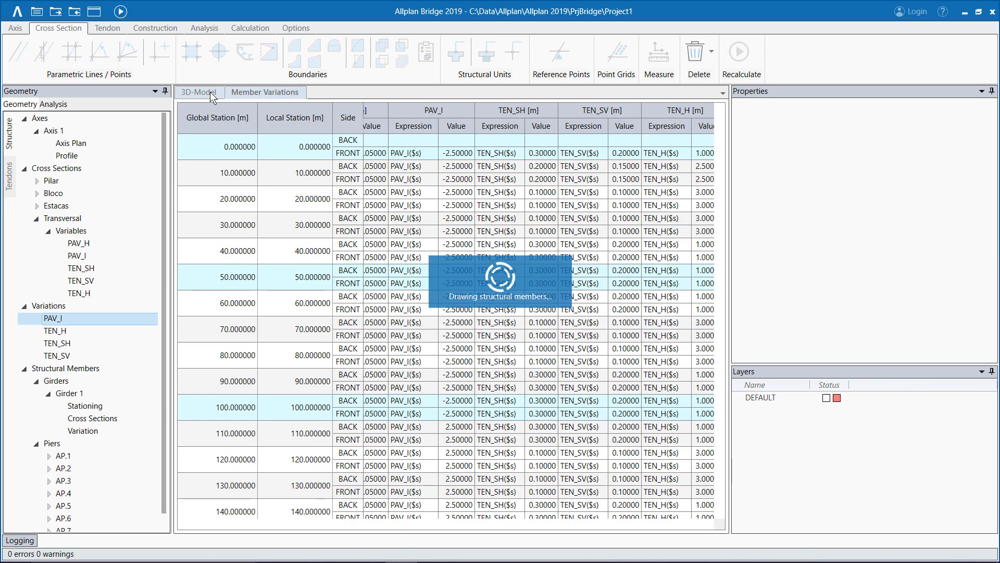
click(199, 92)
middle_drag(233, 292, 278, 321)
scroll(278, 347, up, 3)
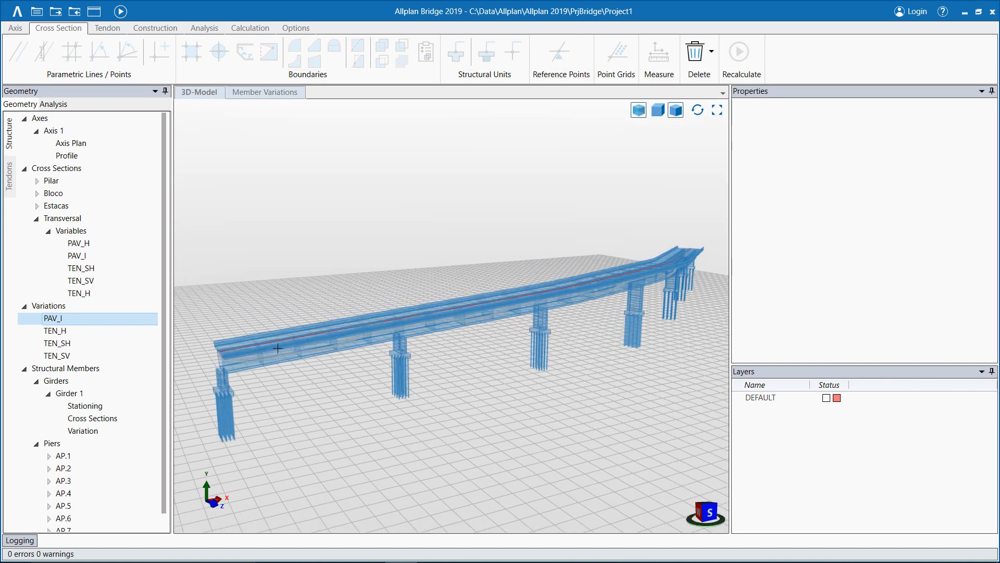
scroll(277, 348, up, 2)
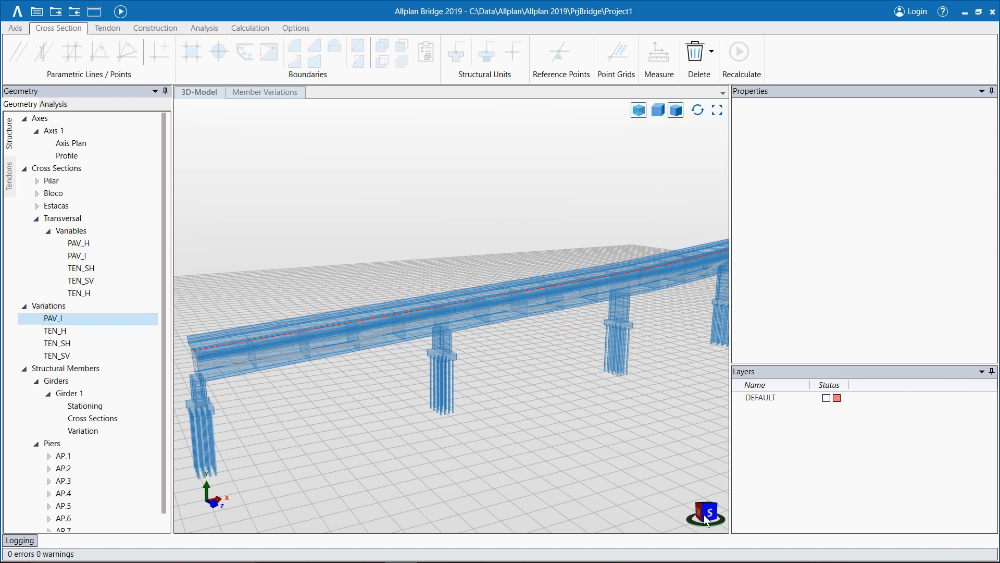
click(706, 517)
scroll(424, 379, up, 4)
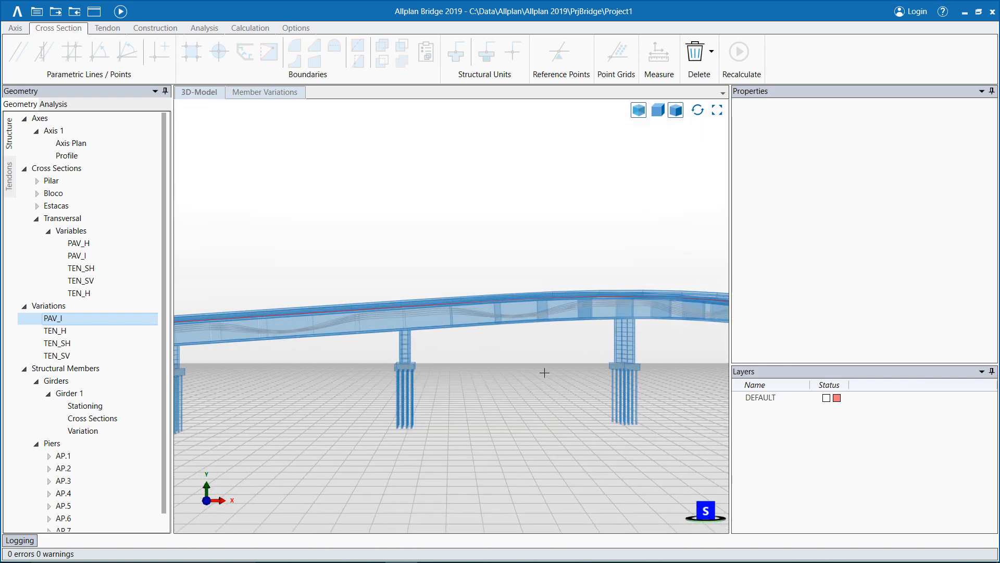
middle_drag(561, 374, 453, 379)
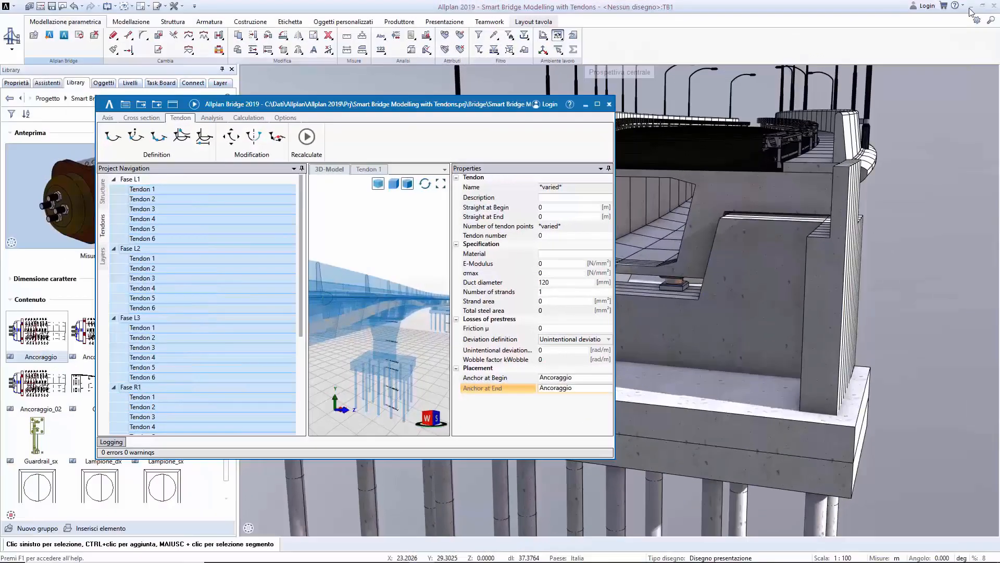
- Switch to Allplan with the Smart Bridge Modelling with Tendons project and update its Allplan Bridge data
click(875, 7)
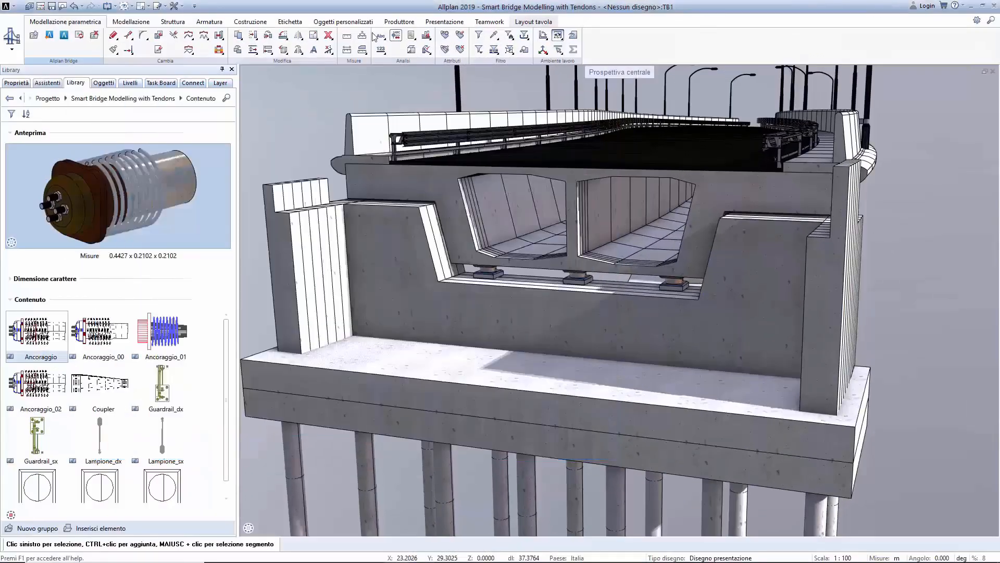
click(82, 38)
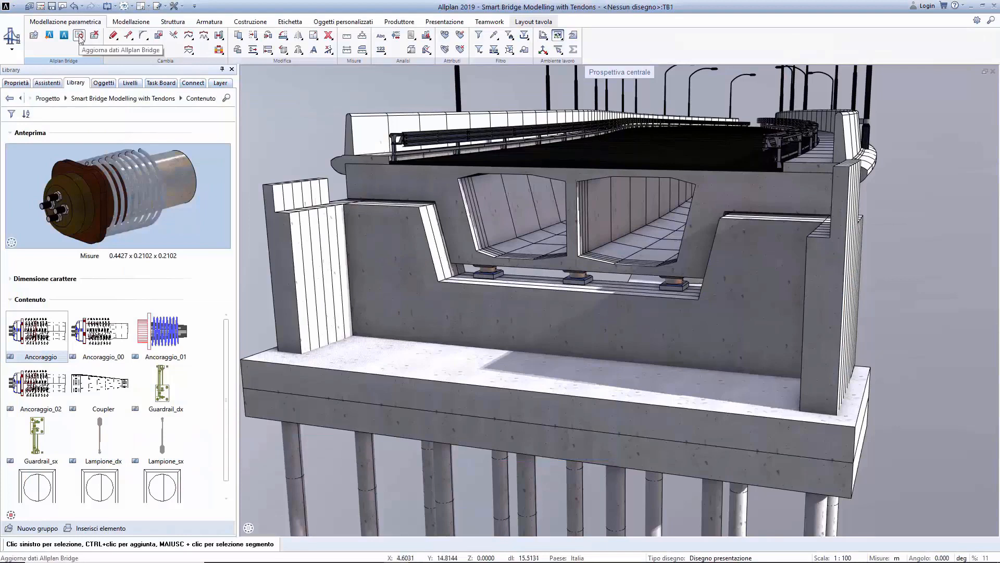
- Hide all objects in the model and show only the 3D solids (Solidi 3D) of the Bridge group
click(100, 84)
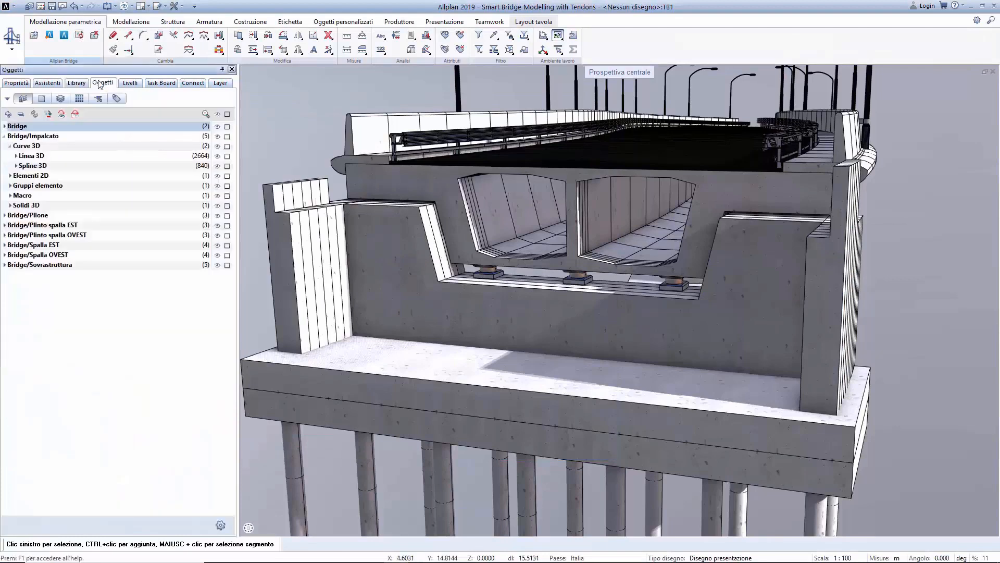
click(218, 114)
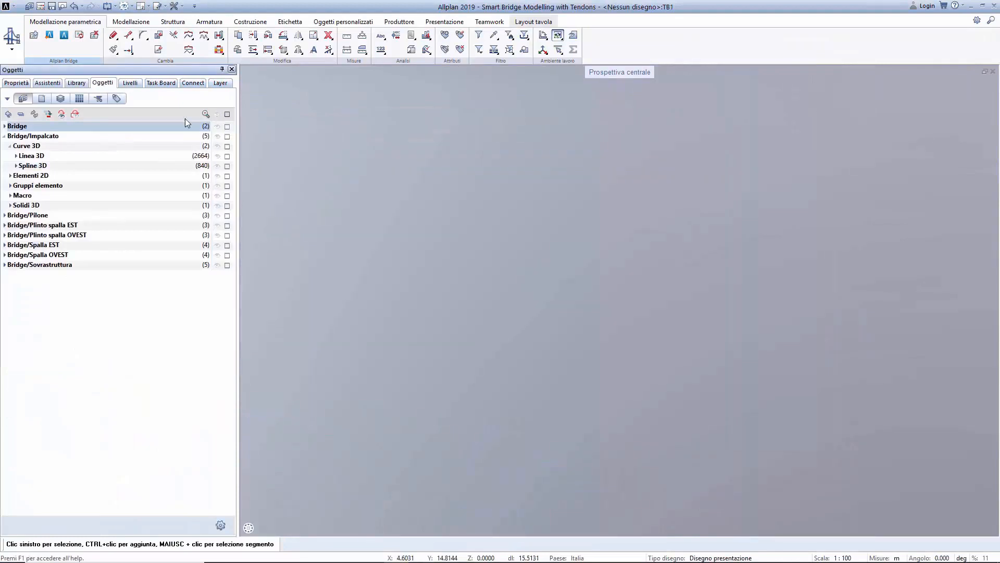
click(4, 126)
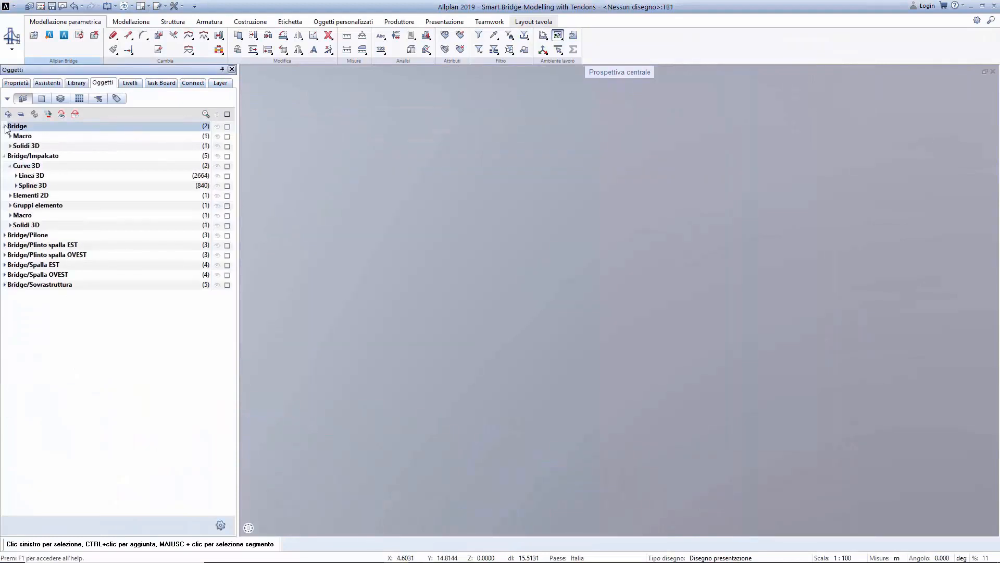
click(217, 146)
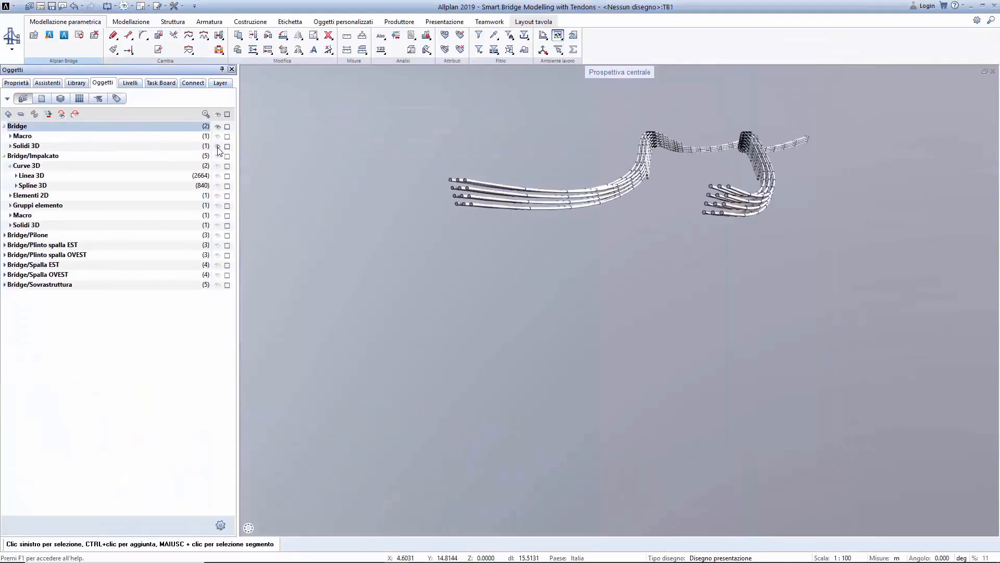
- Apply the Trefoli.proa favourite, with surface arugginito_04.surf, to all tendon solids through the general architectural properties
right_click(497, 209)
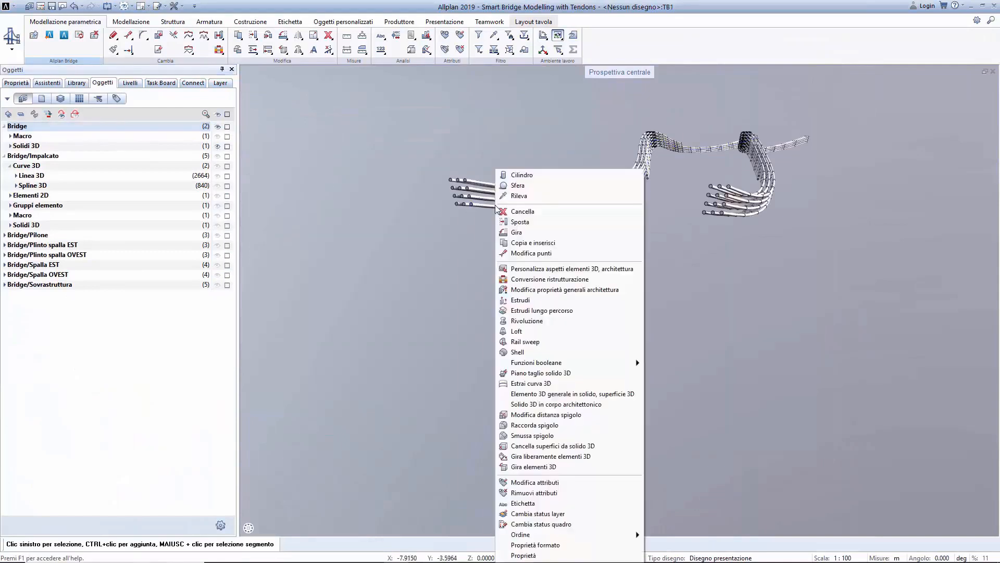
click(548, 288)
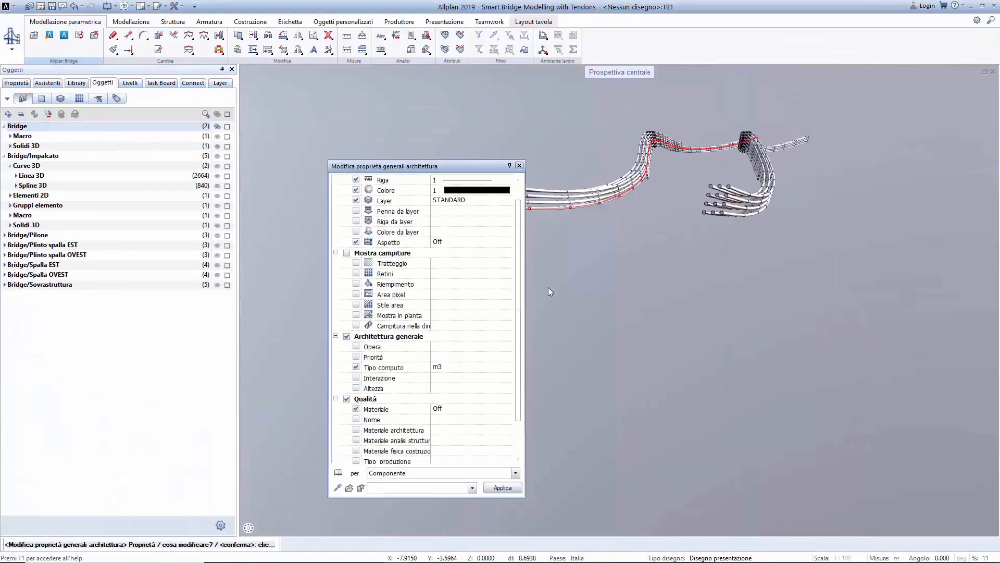
click(438, 488)
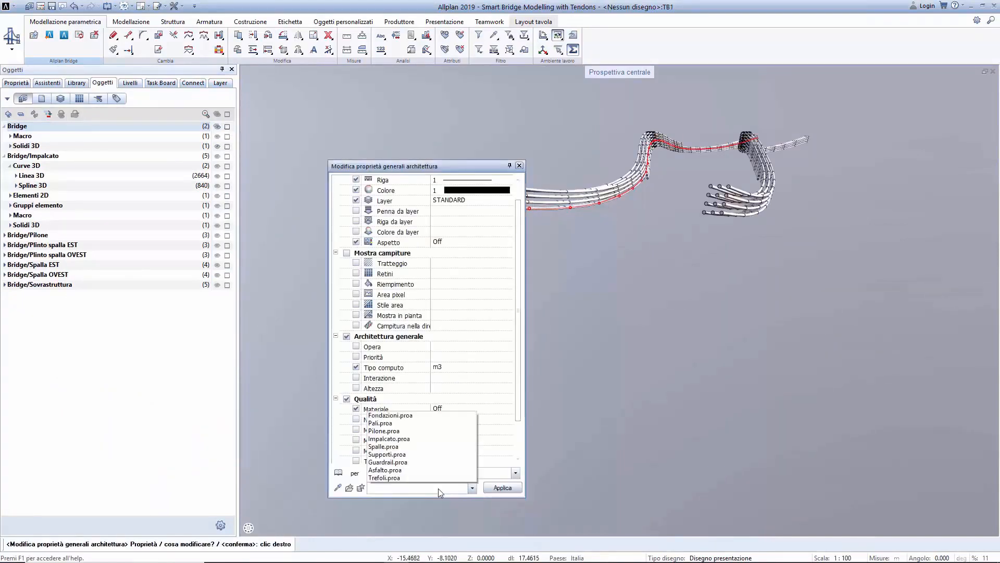
click(419, 477)
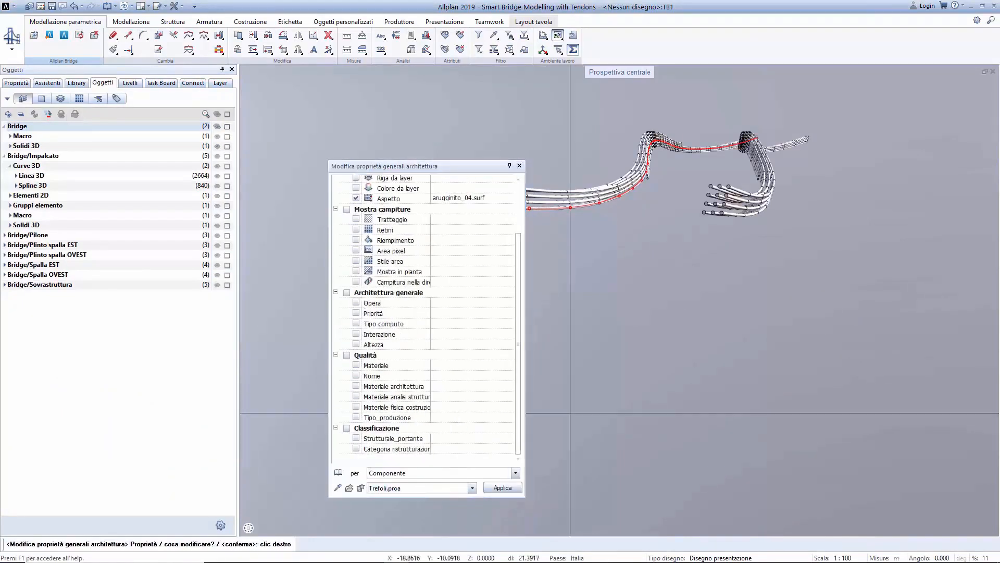
right_click(579, 409)
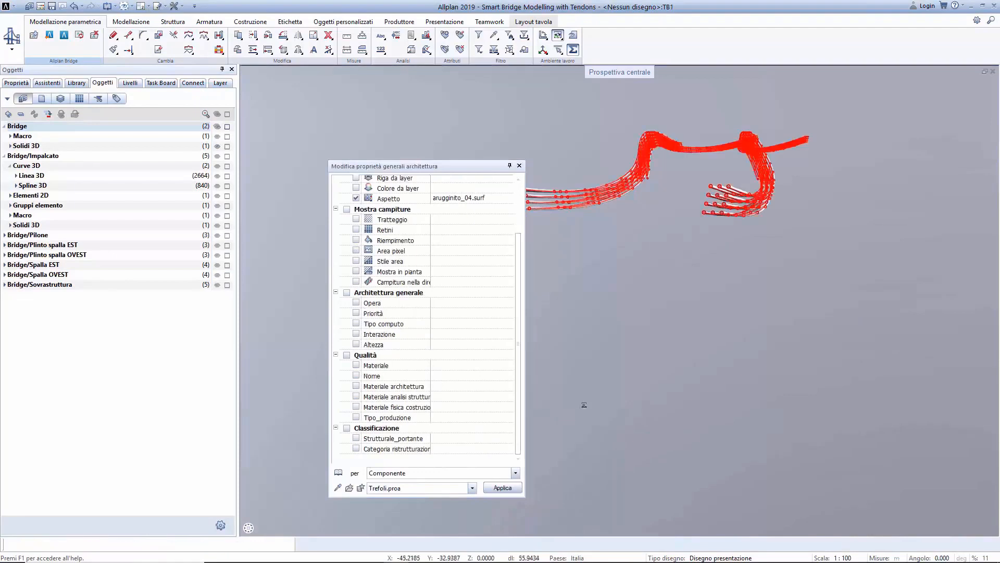
click(503, 488)
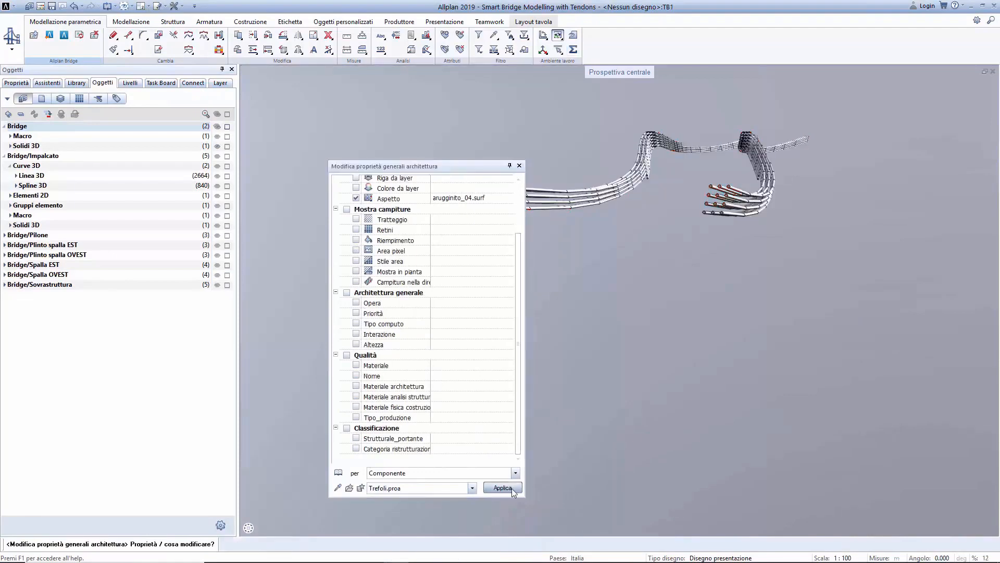
click(519, 165)
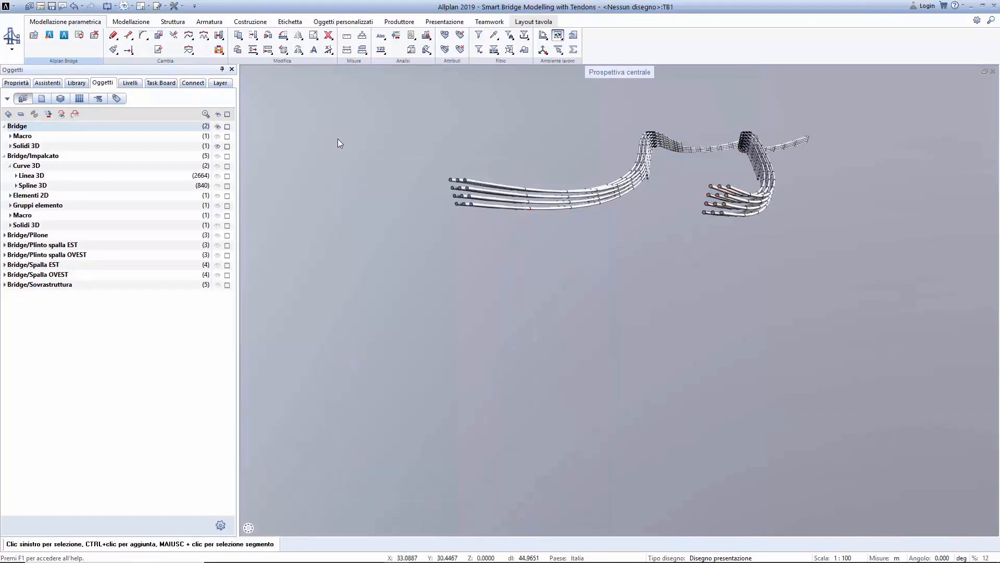
- Show all objects of the bridge model again, but hide the Bridge/Impalcato group to expose the tendons
click(218, 116)
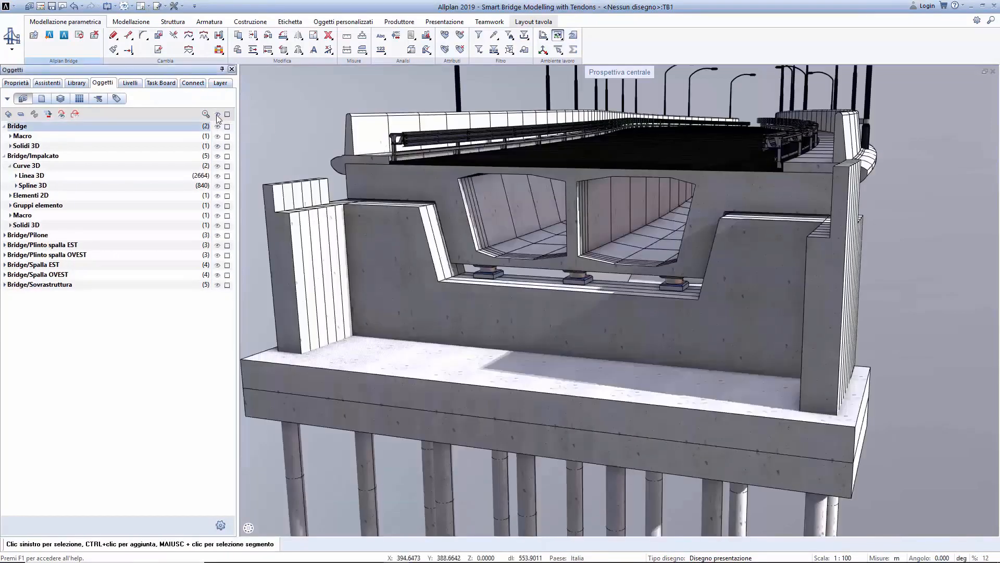
click(218, 157)
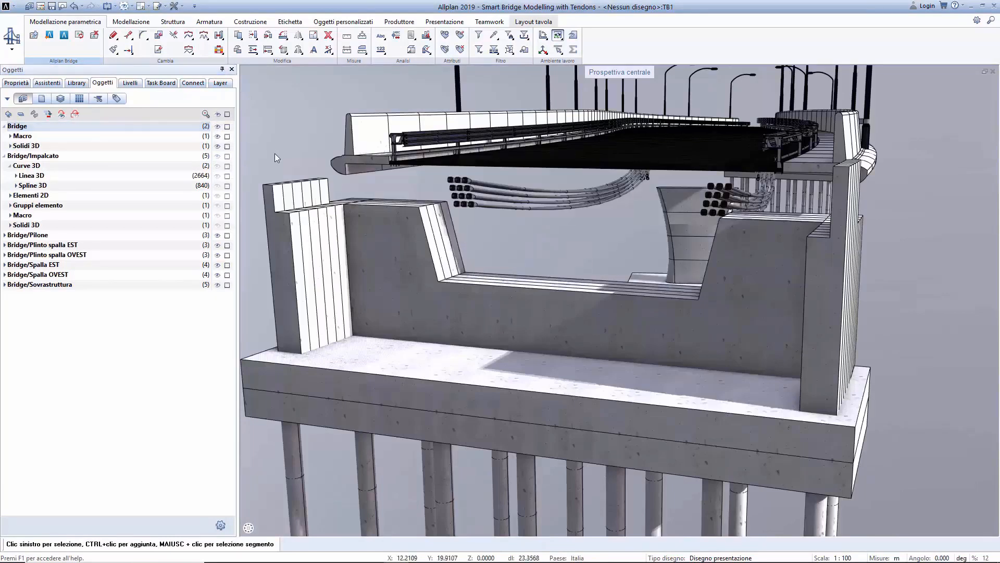
- Load the saved view details Trefoli 01 and Trefoli 02 in turn to examine the tendons and their anchorages
key(ctrl+l)
click(446, 306)
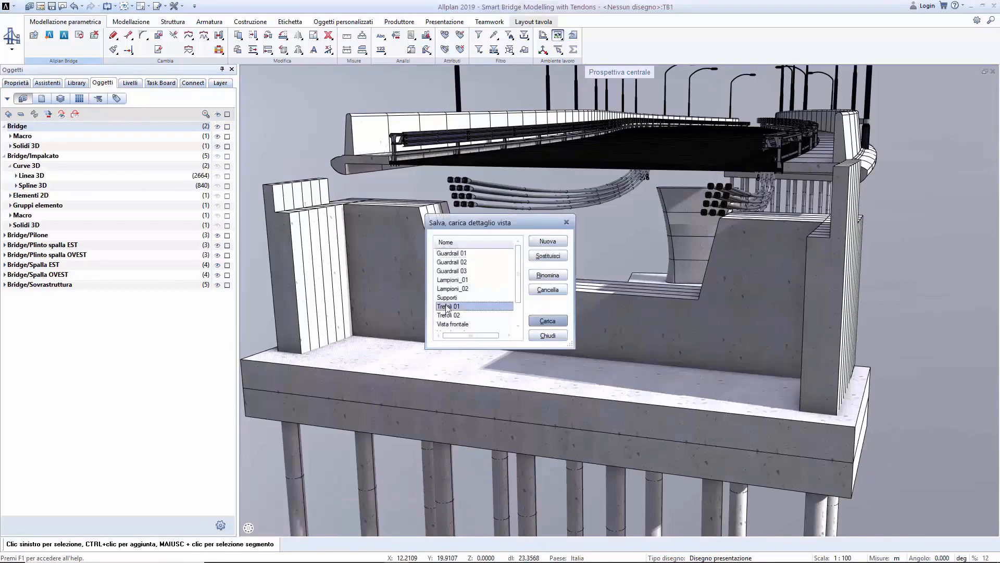
click(539, 321)
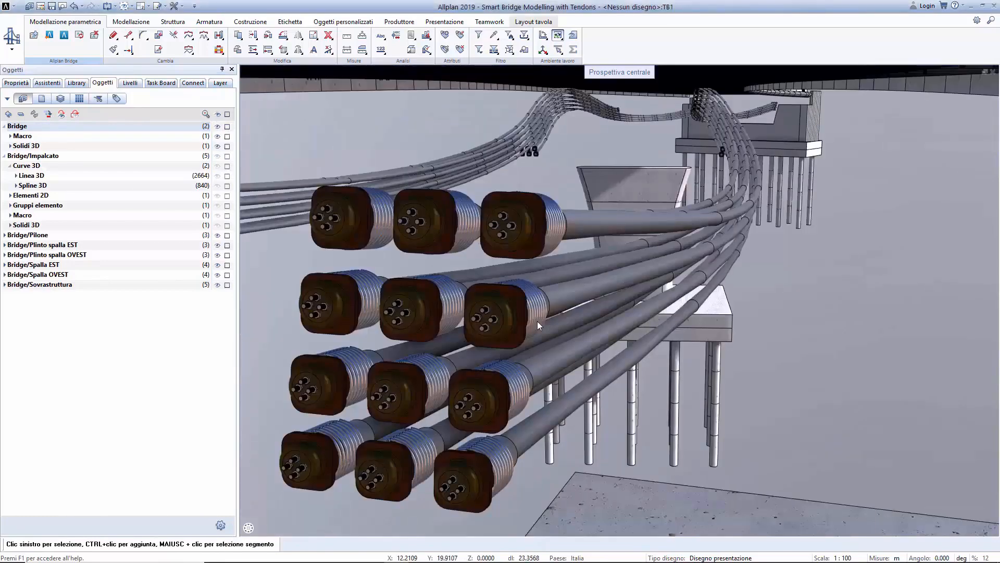
key(ctrl+l)
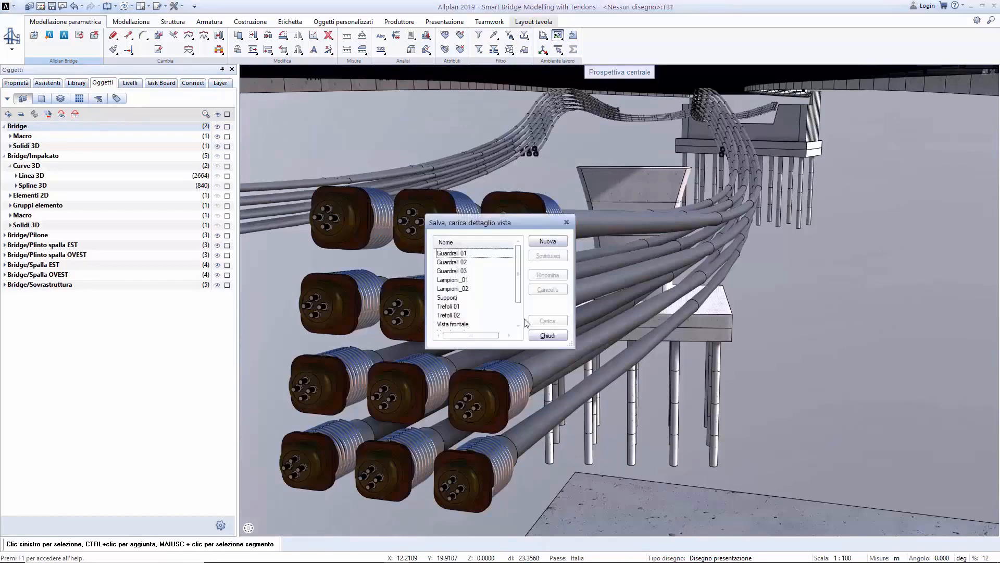
click(482, 315)
click(543, 321)
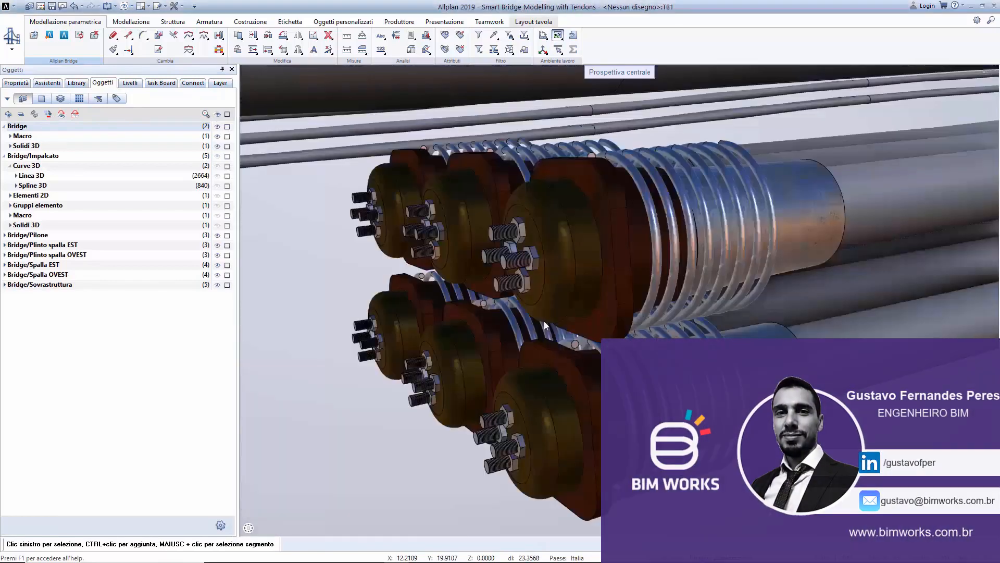